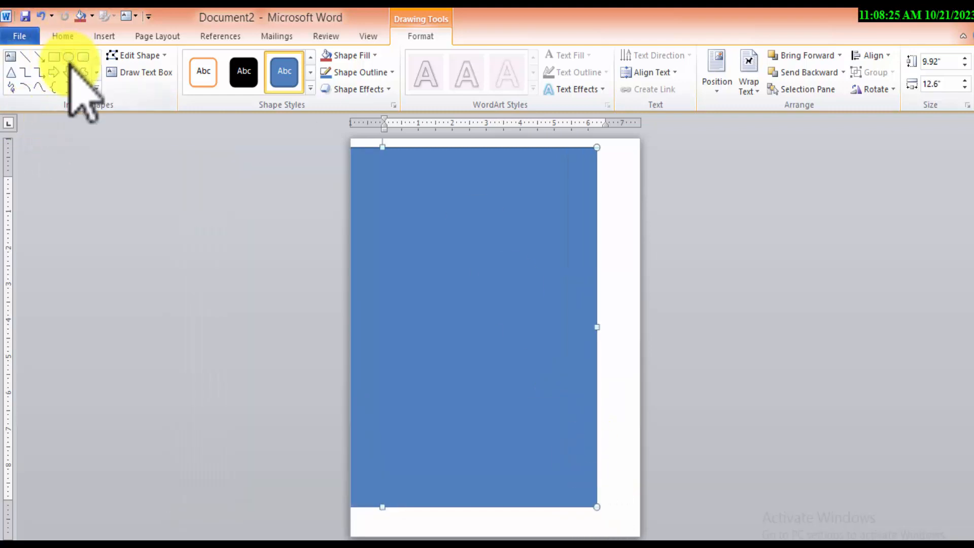
Draw a tall oval about 11.79" high and 6.55" wide, running off the page's right edge over the blue rectangle
click(68, 56)
mouse_move(501, 148)
mouse_down()
mouse_move(624, 403)
mouse_move(725, 543)
mouse_up()
drag(583, 302, 576, 278)
Edit the oval's points, pulling the left point's curve handle sideways to bend the left edge into an S-curve
click(128, 55)
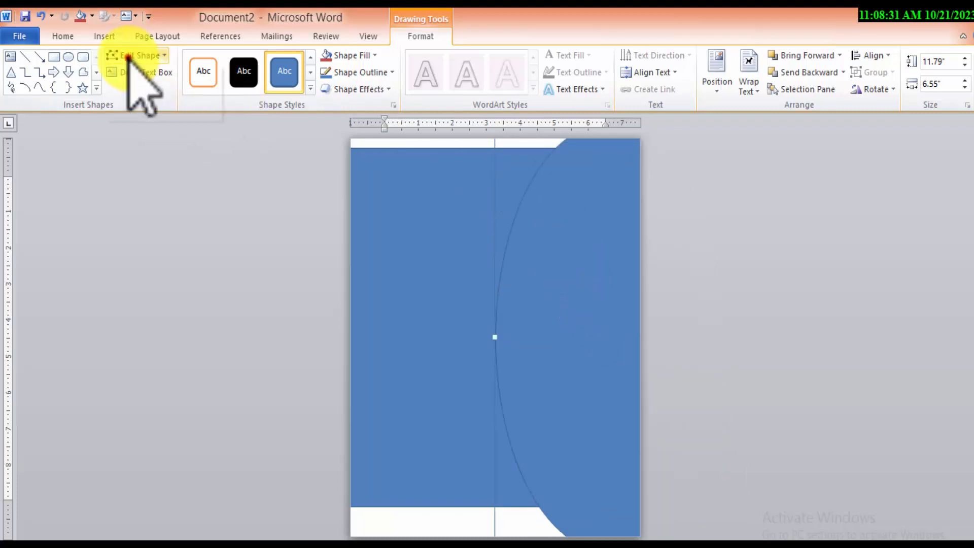
click(145, 87)
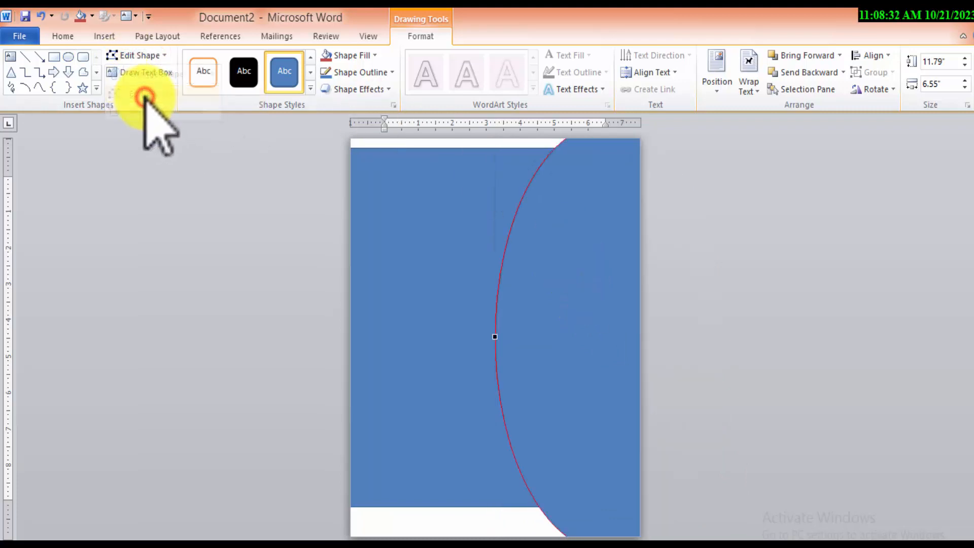
click(496, 336)
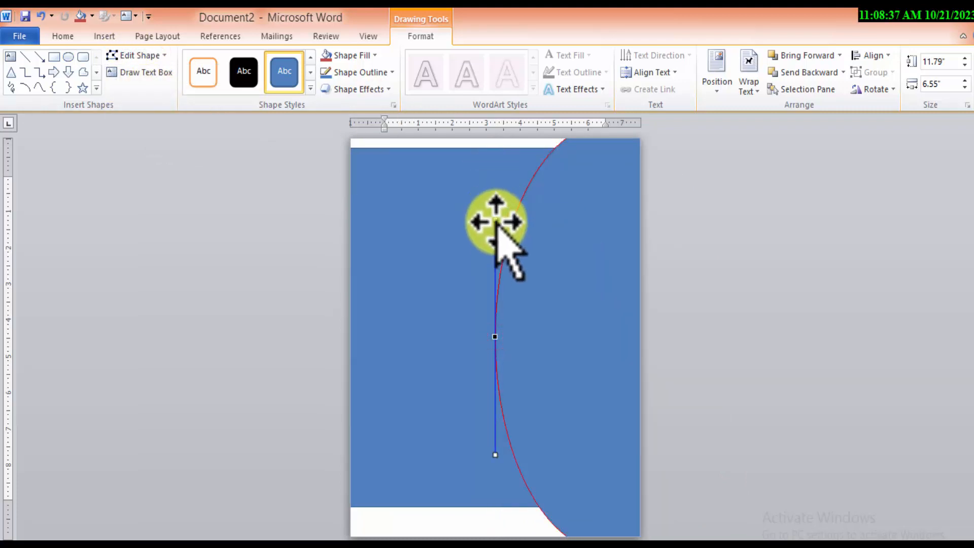
drag(509, 226, 279, 332)
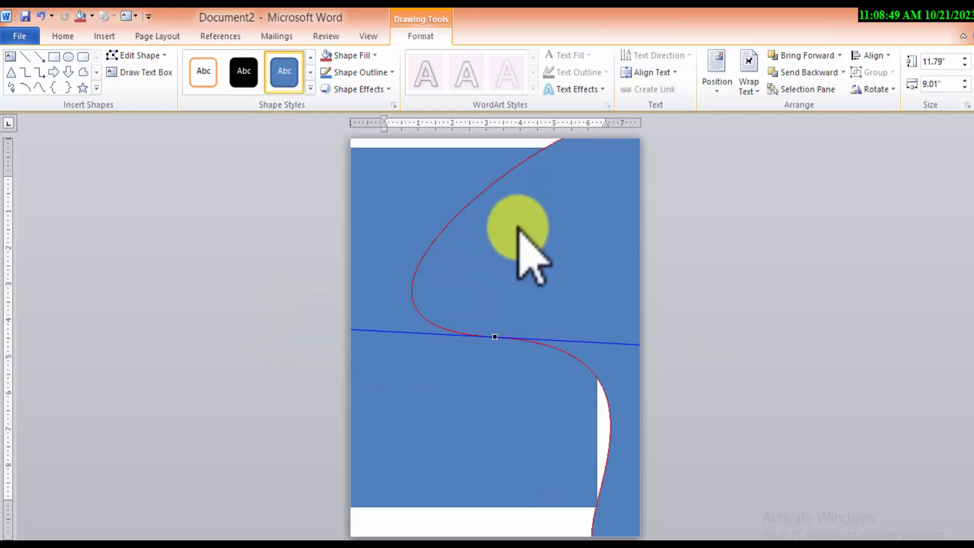
Stretch the curved shape to a height of about 22", repositioning it on the page as it grows
drag(532, 250, 556, 378)
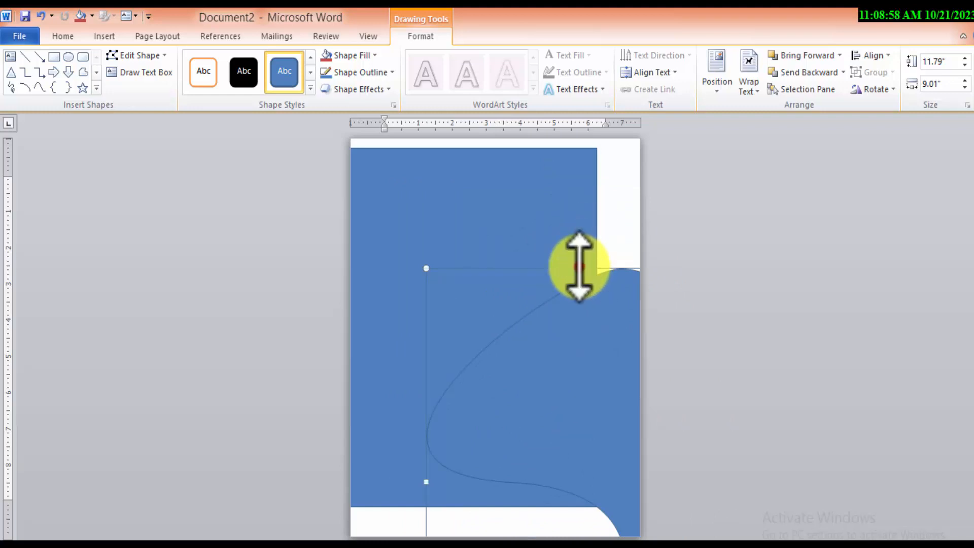
drag(579, 266, 617, 108)
drag(613, 203, 611, 354)
drag(600, 262, 593, 437)
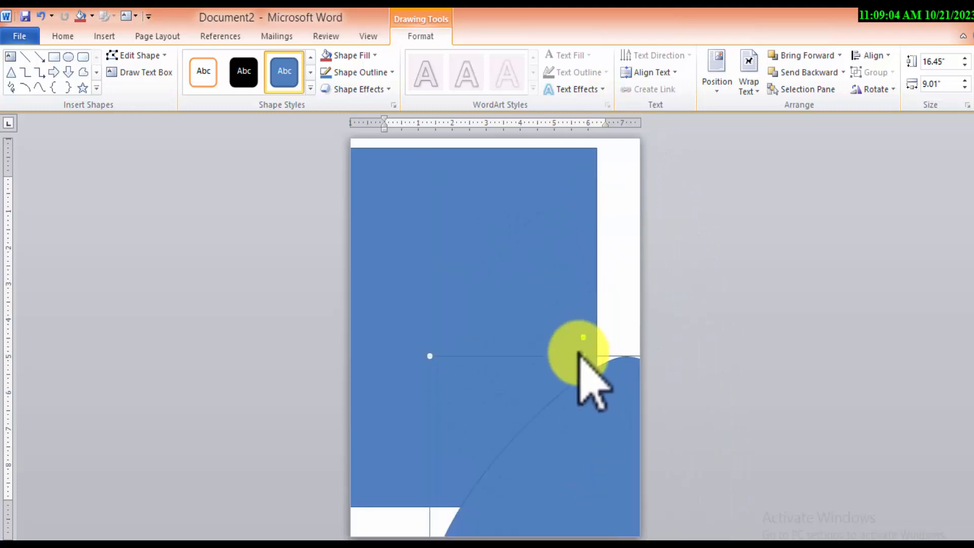
drag(582, 352, 501, 415)
drag(583, 300, 561, 453)
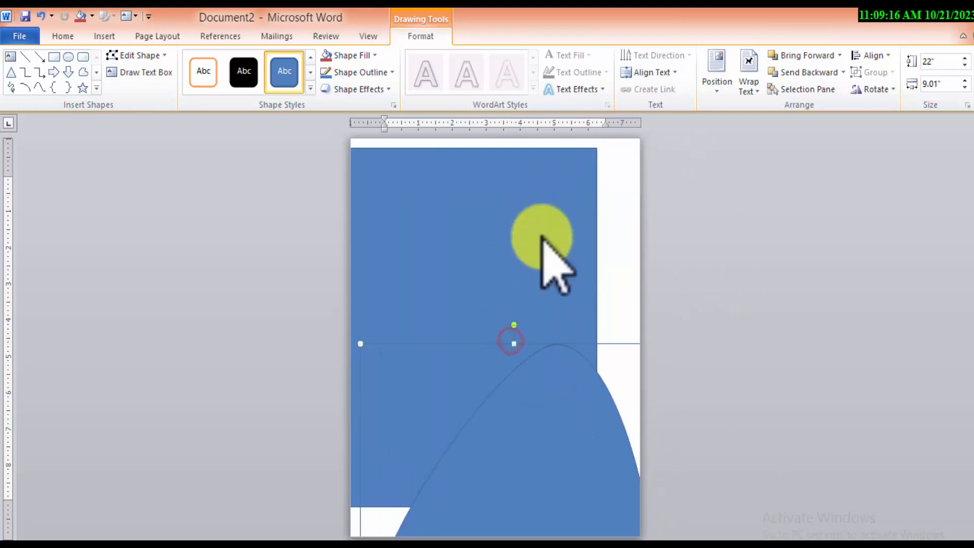
drag(514, 345, 543, 195)
drag(566, 451, 583, 330)
Narrow the curved shape to about 4.25" wide and place it along the page's right edge, covering the full height
drag(526, 348, 463, 402)
drag(439, 470, 581, 466)
drag(628, 376, 585, 477)
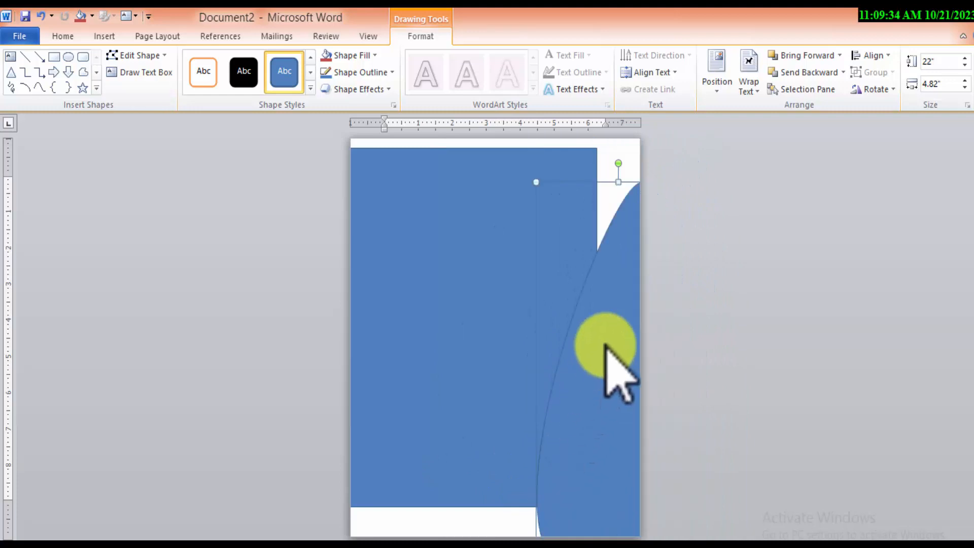
drag(606, 315, 587, 452)
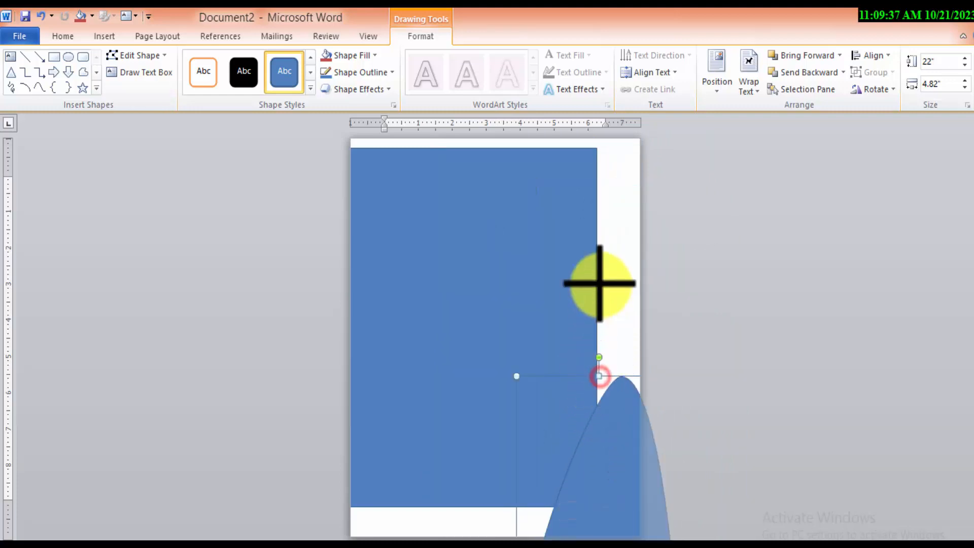
drag(600, 376, 594, 312)
mouse_move(518, 377)
mouse_down()
mouse_move(534, 324)
mouse_move(536, 376)
mouse_up()
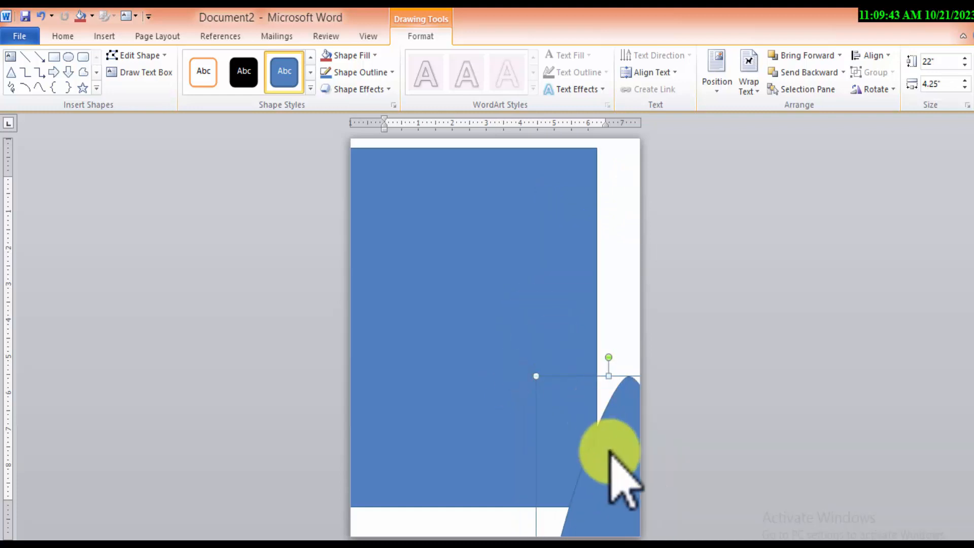
drag(611, 467, 583, 272)
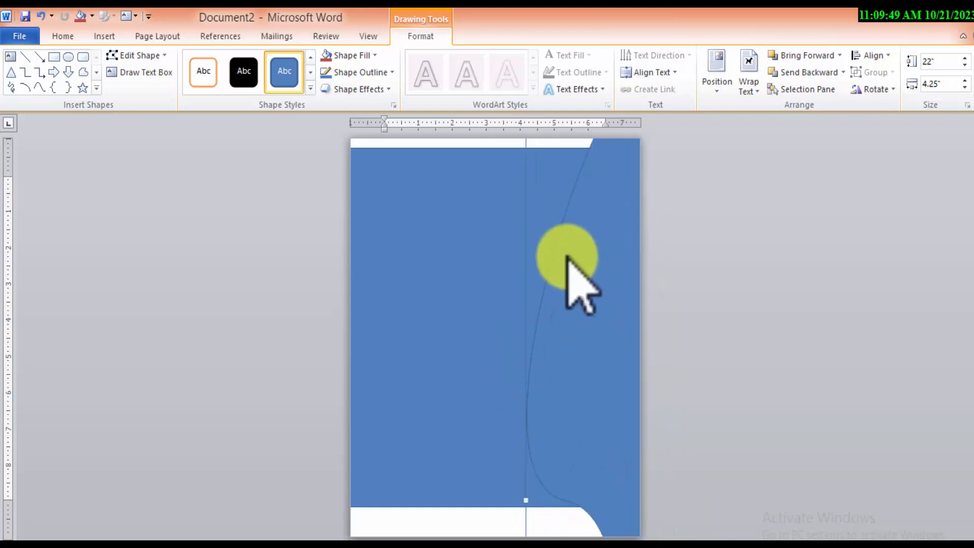
Select the curved shape and the rectangle together, fill both with red and remove their outlines
shift+click(442, 281)
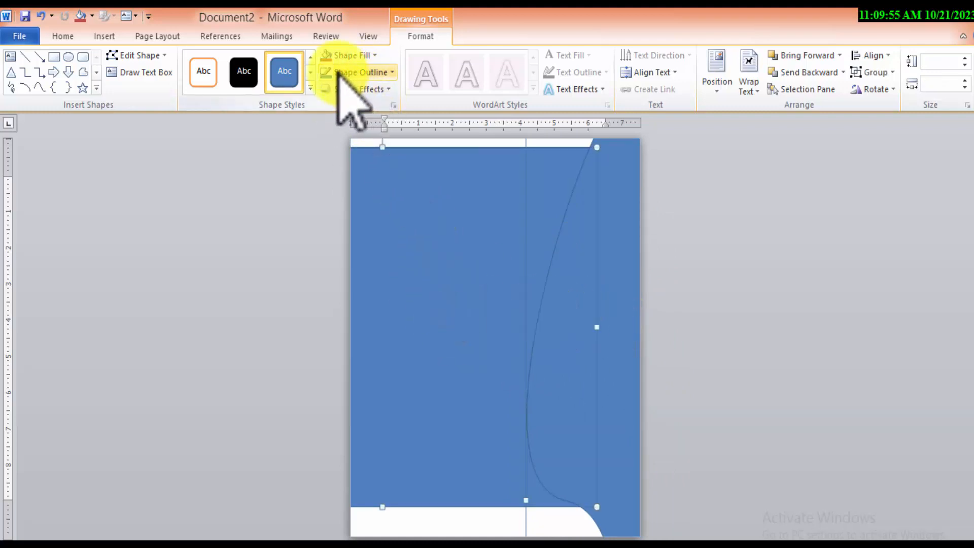
click(322, 60)
click(357, 72)
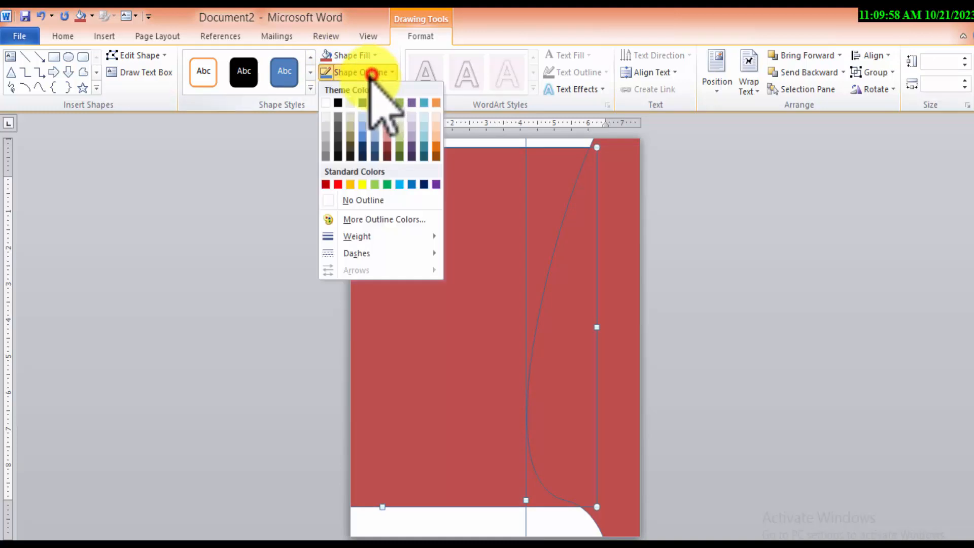
click(336, 201)
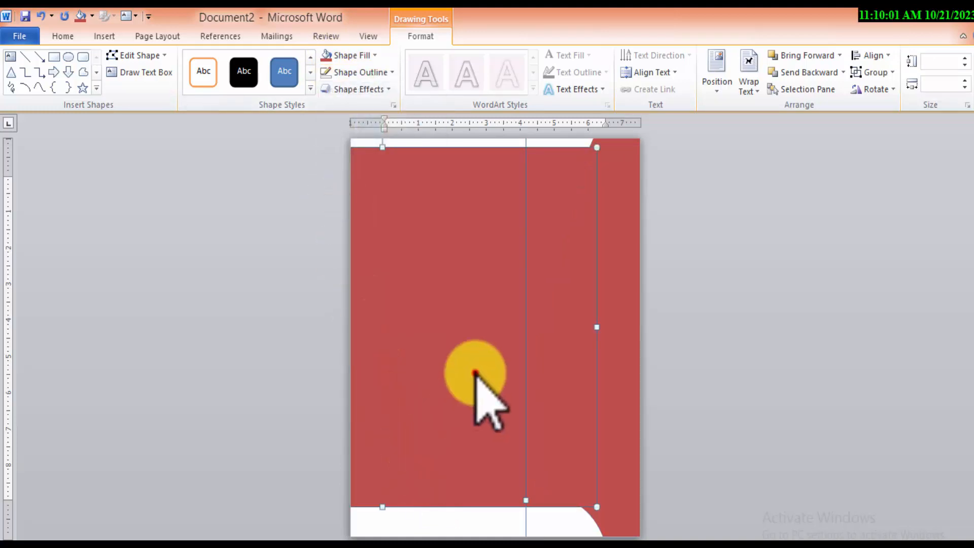
Reposition the red rectangle and curved shape separately so they overlap and cover most of the page up to the right edge
drag(476, 373, 511, 364)
drag(372, 351, 463, 474)
click(489, 532)
click(436, 343)
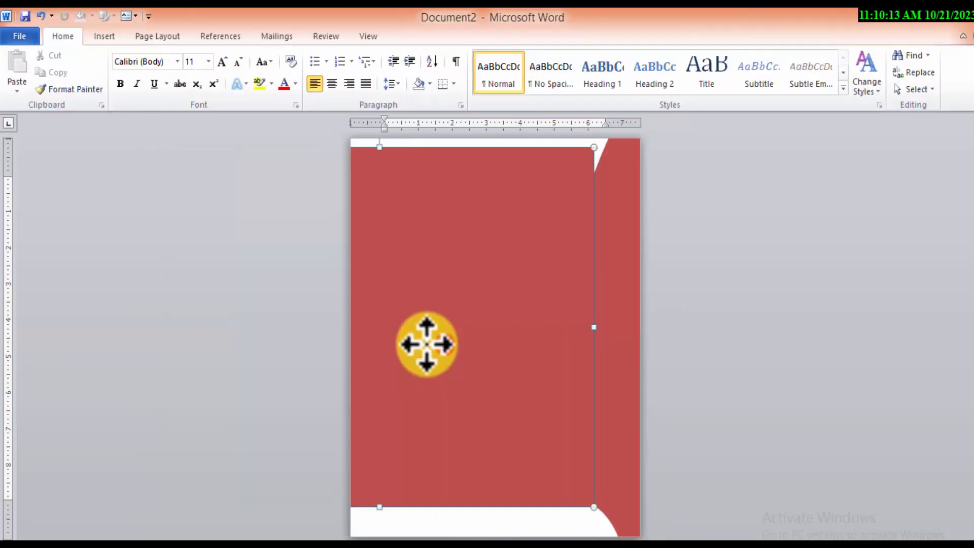
drag(465, 345, 494, 419)
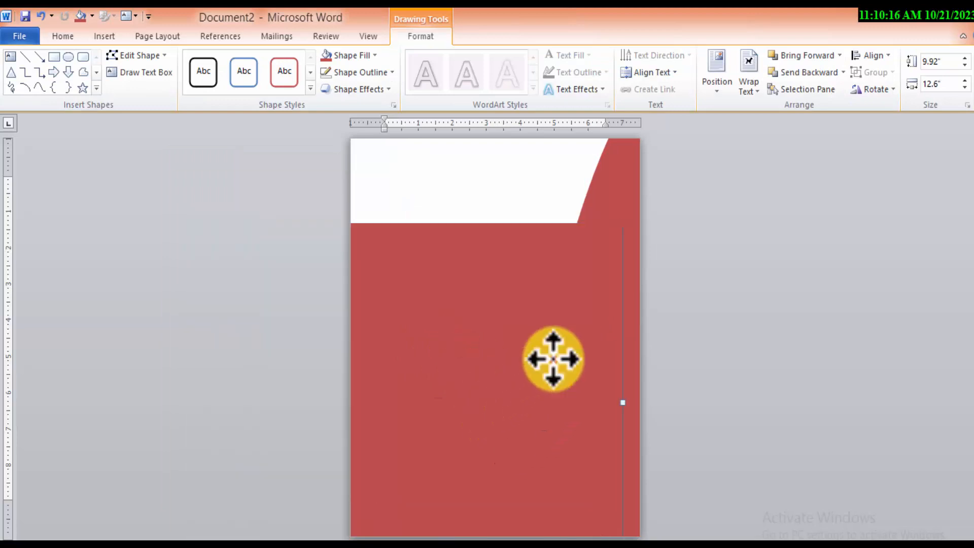
drag(552, 359, 545, 312)
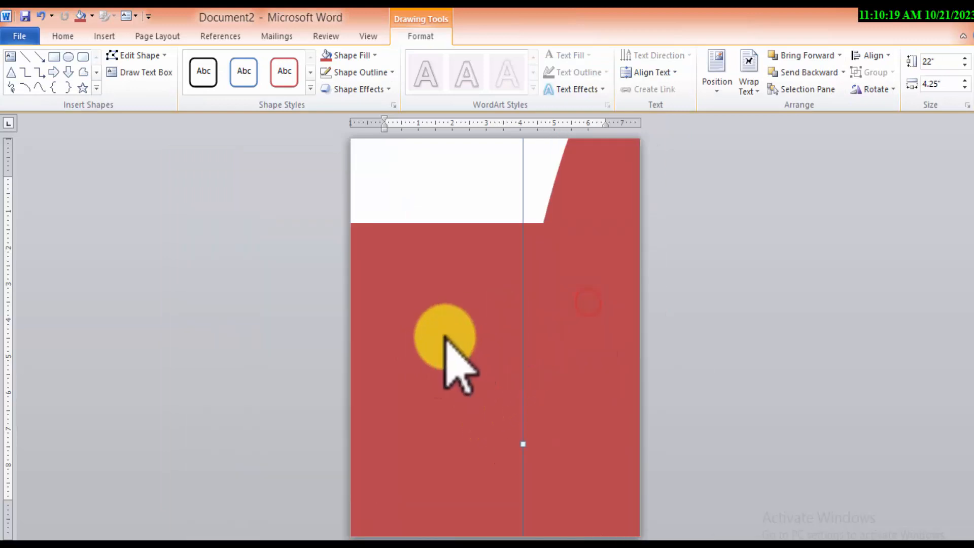
drag(443, 336, 452, 263)
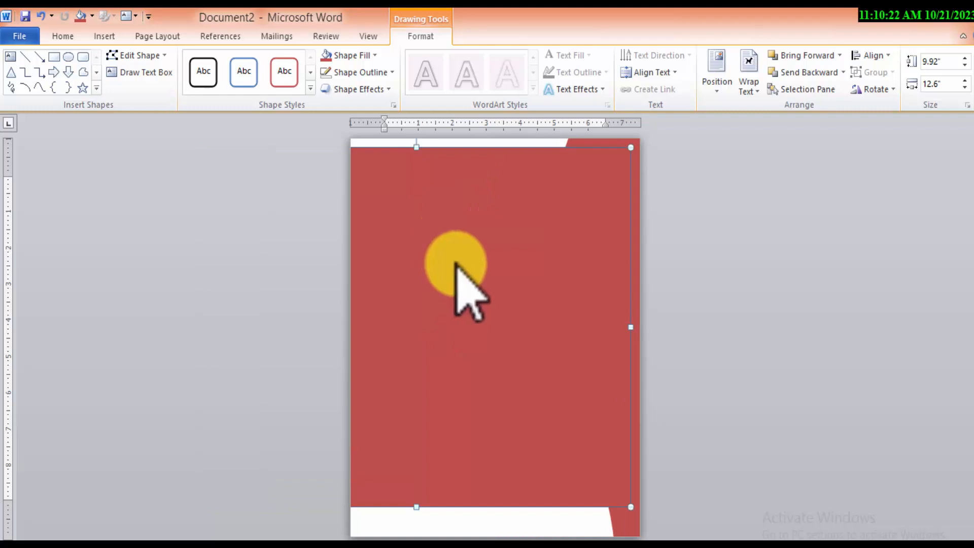
Draw a vertical rectangle about 12.83" high and 1.3" wide along the page's left edge and apply the black shape style
click(55, 57)
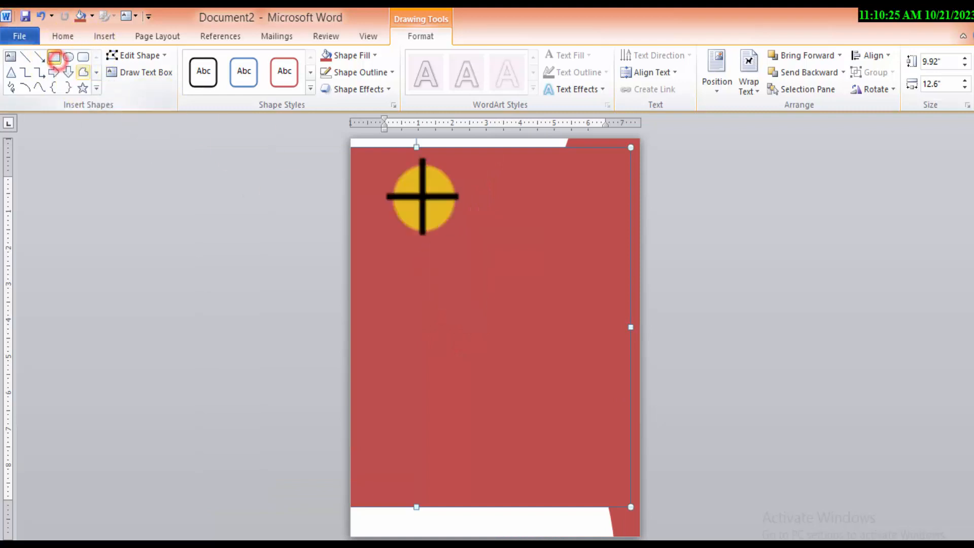
drag(389, 177, 435, 539)
drag(415, 440, 351, 432)
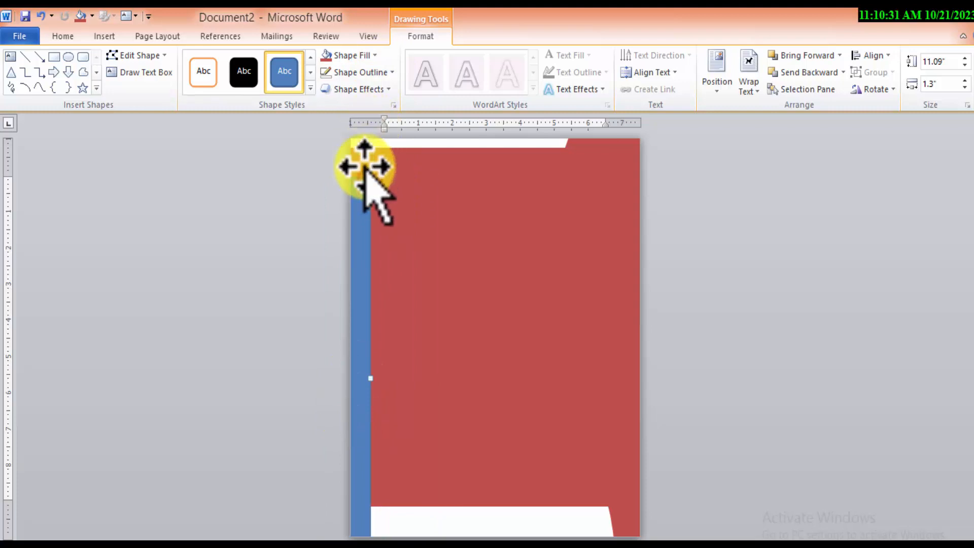
drag(370, 177, 370, 115)
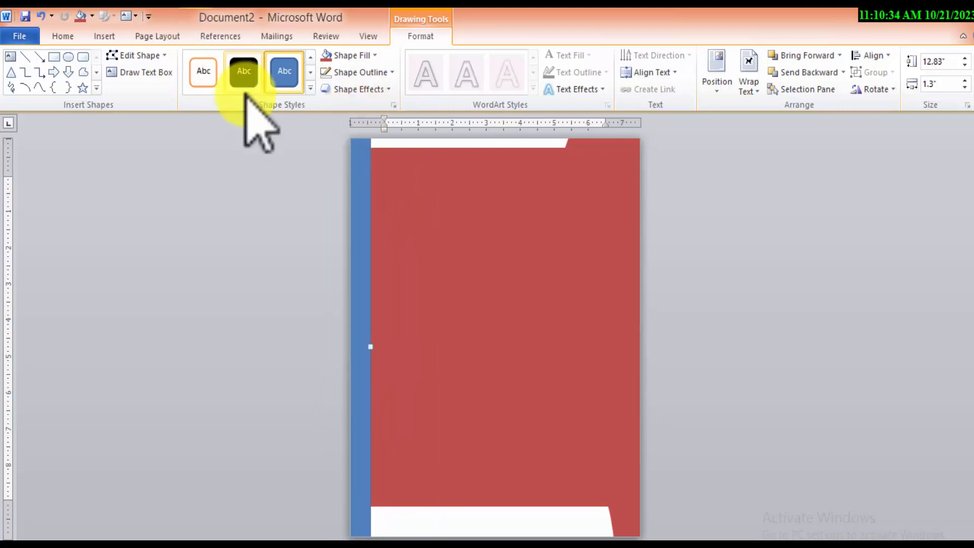
click(242, 81)
Draw a horizontal rectangle about 0.51" high and 14.19" wide, apply the black shape style and place it along the page's top edge
click(52, 57)
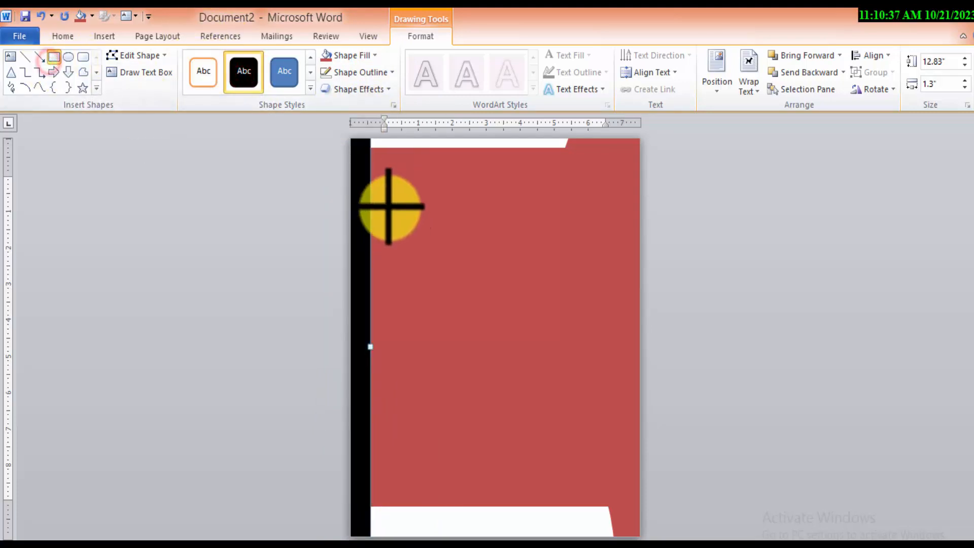
drag(392, 206, 871, 223)
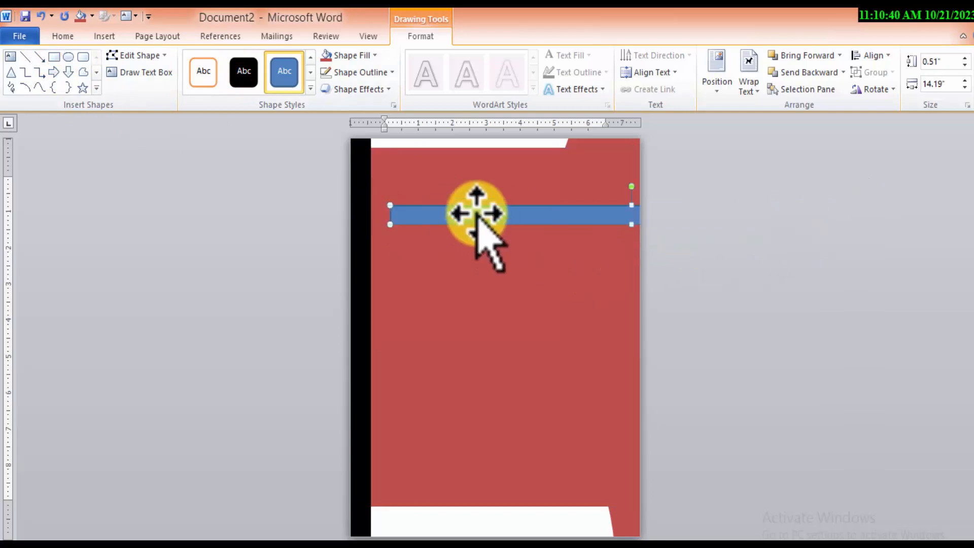
click(243, 75)
drag(530, 210, 426, 143)
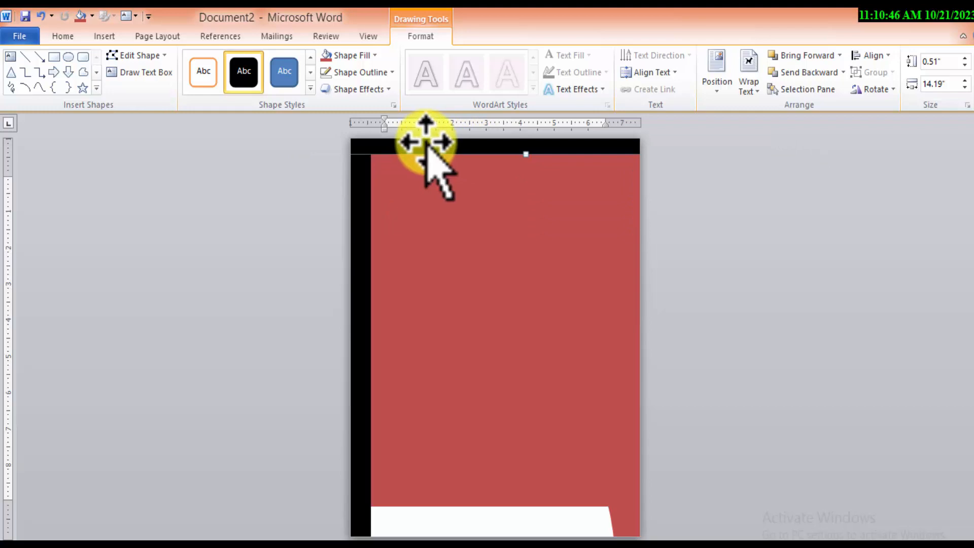
Apply the black shape style to the large curved shape on the right, then change its fill to light red
click(613, 472)
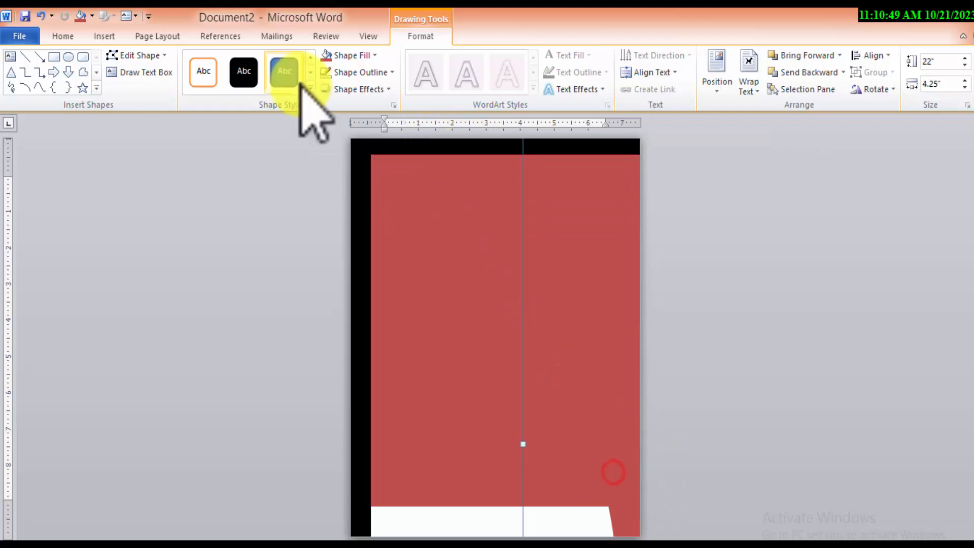
click(246, 88)
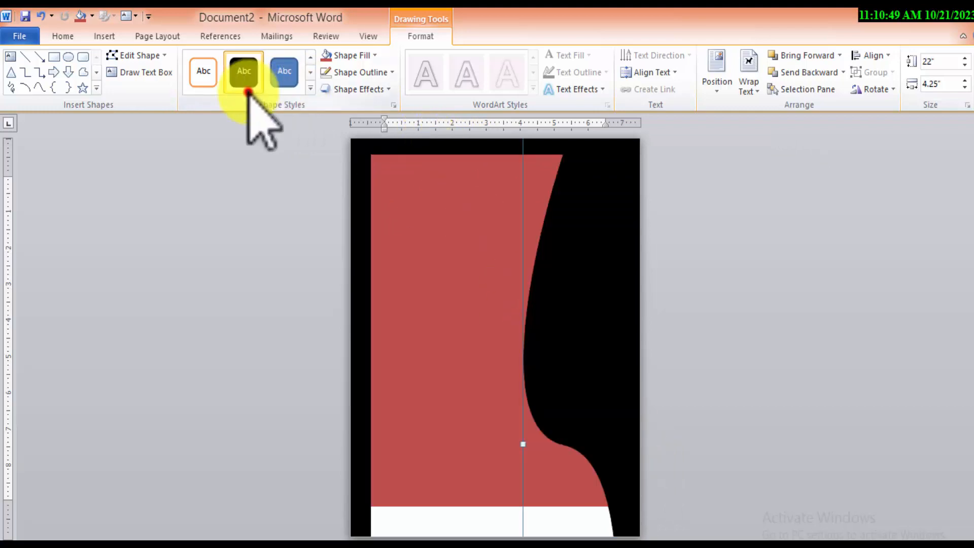
click(369, 56)
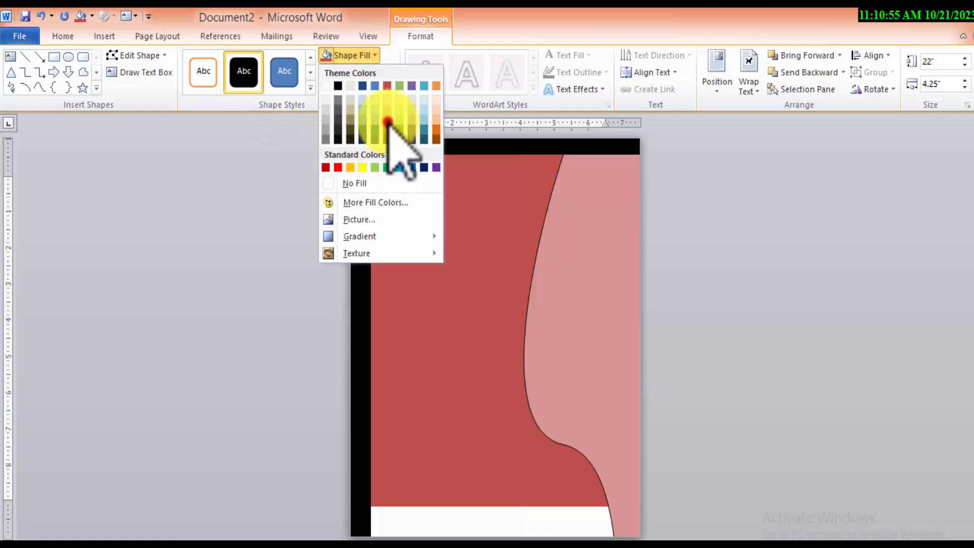
click(388, 122)
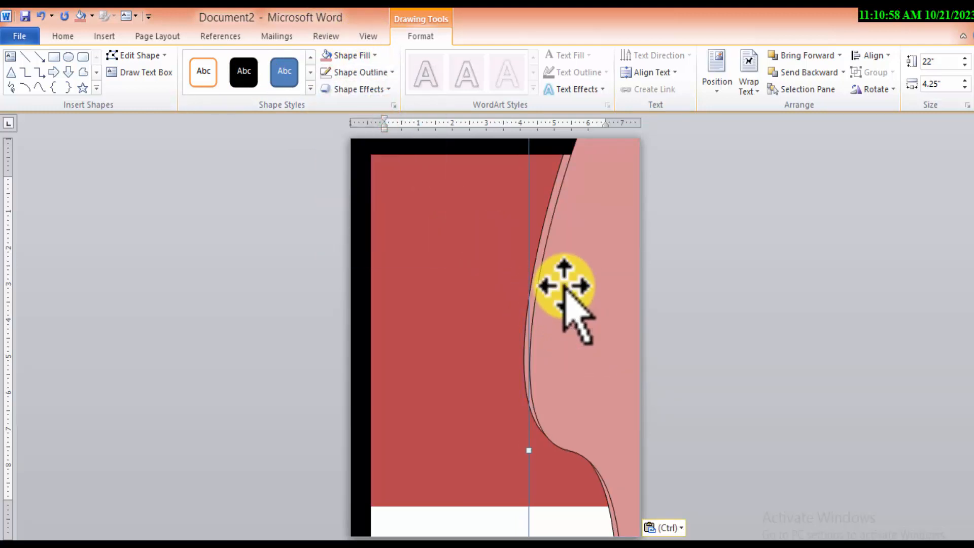
Duplicate the light red curved shape repeatedly with small diagonal offsets to form thin stripes, and make the frontmost copy black
drag(565, 294, 568, 285)
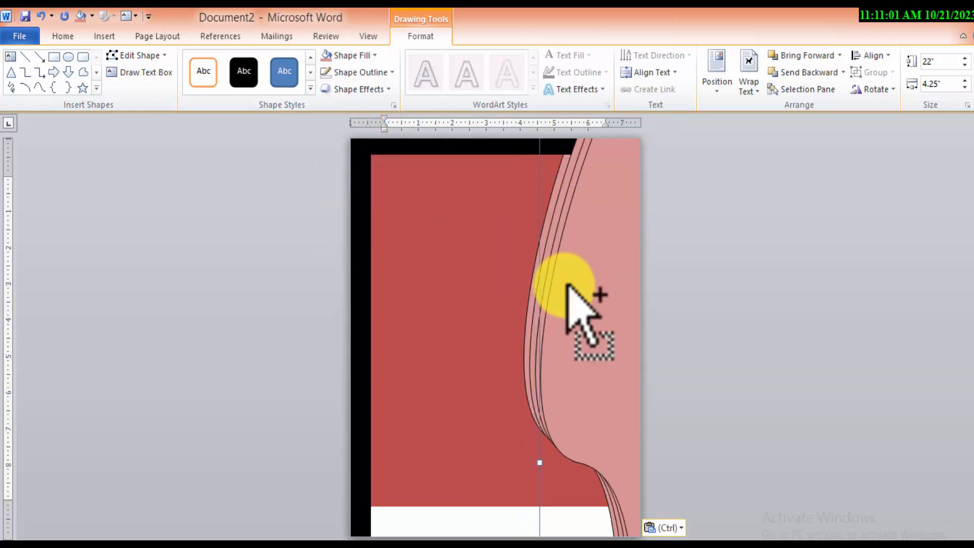
drag(567, 283, 570, 278)
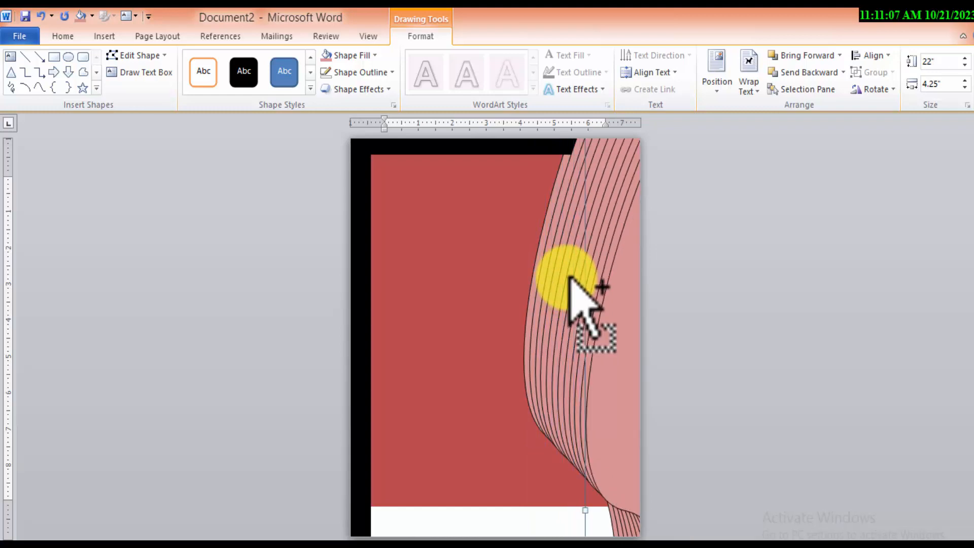
drag(571, 278, 576, 278)
click(640, 395)
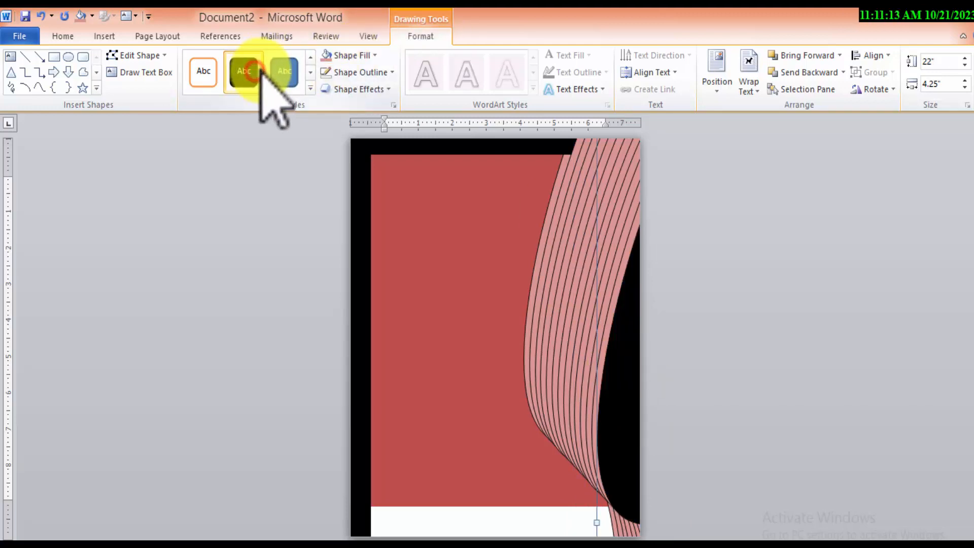
Fill the outermost curved stripe with the darkest theme red and the third stripe with the next lighter dark red
click(541, 235)
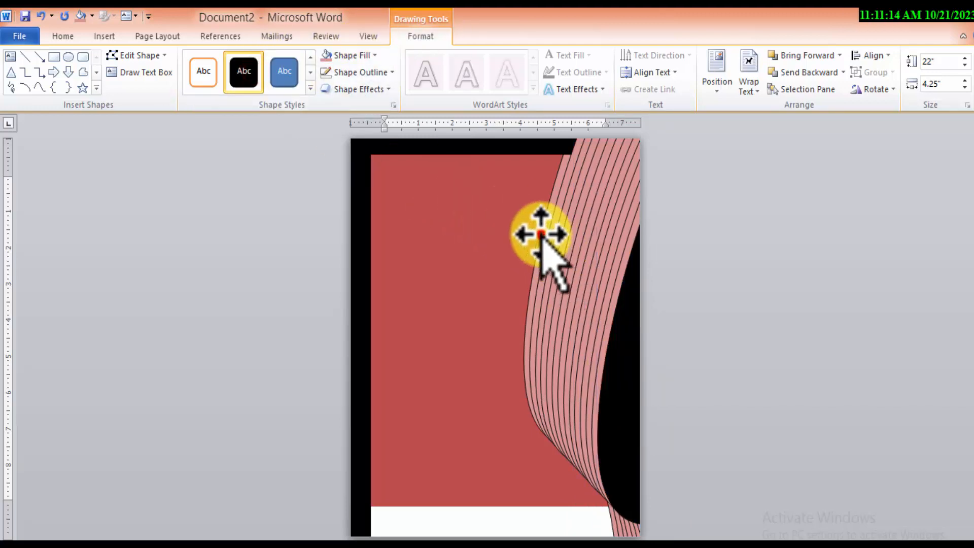
click(327, 50)
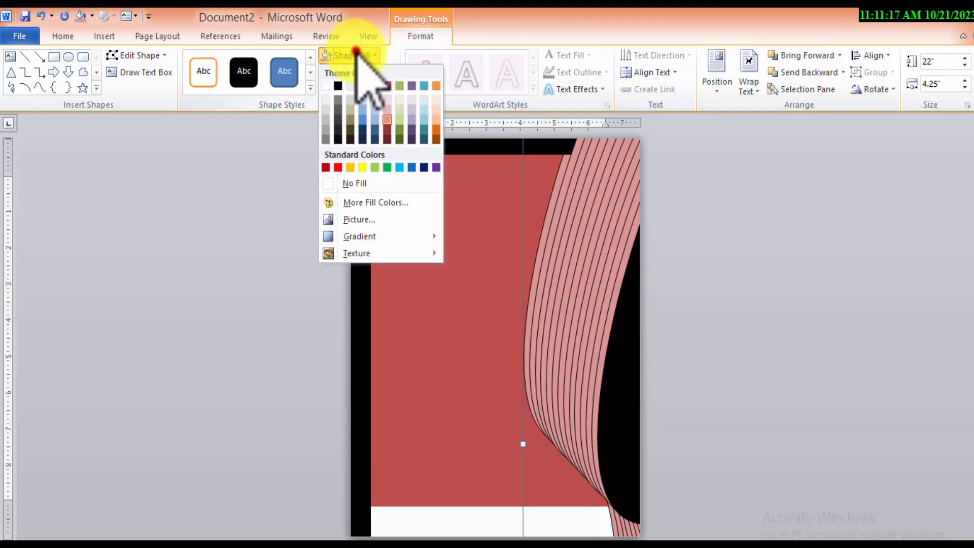
click(387, 138)
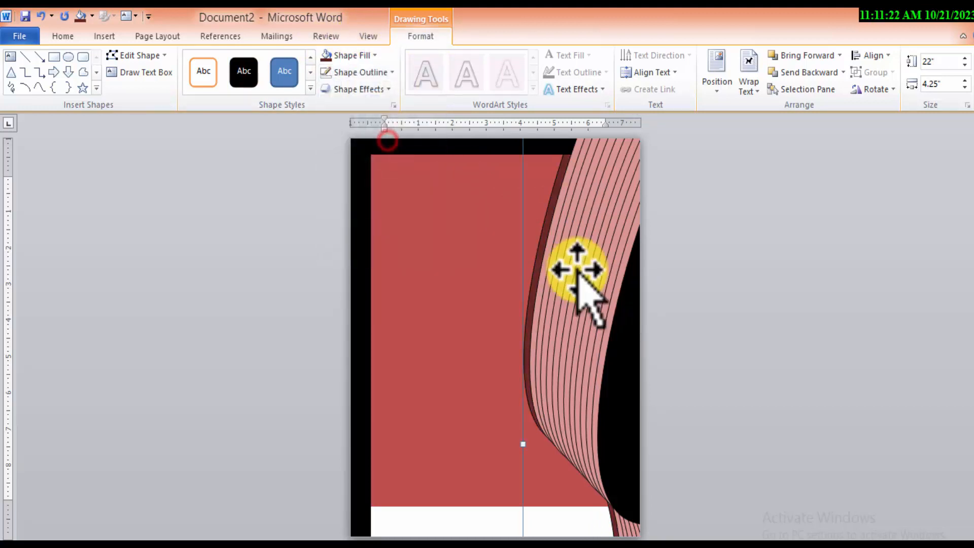
click(337, 58)
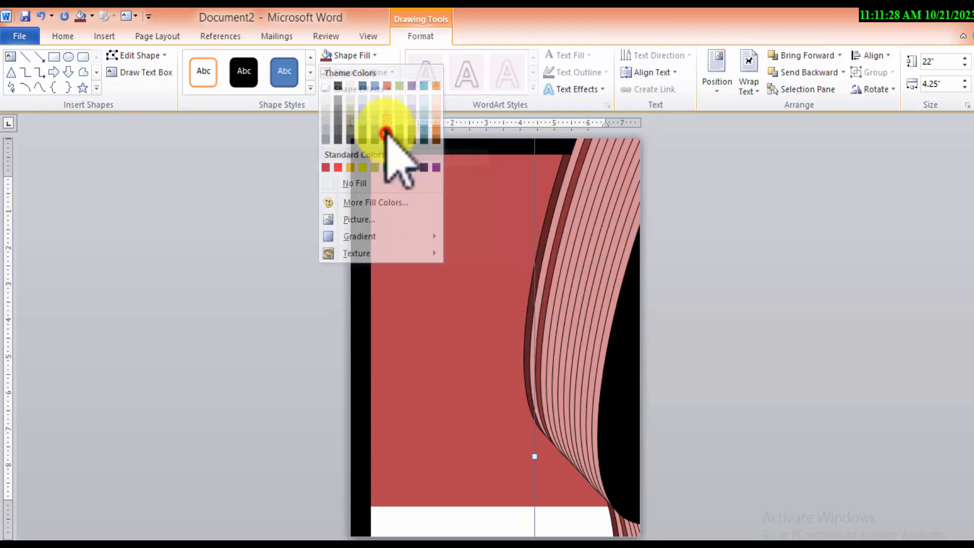
click(386, 131)
Fill the sixth curved stripe from the outer edge with dark green
click(561, 294)
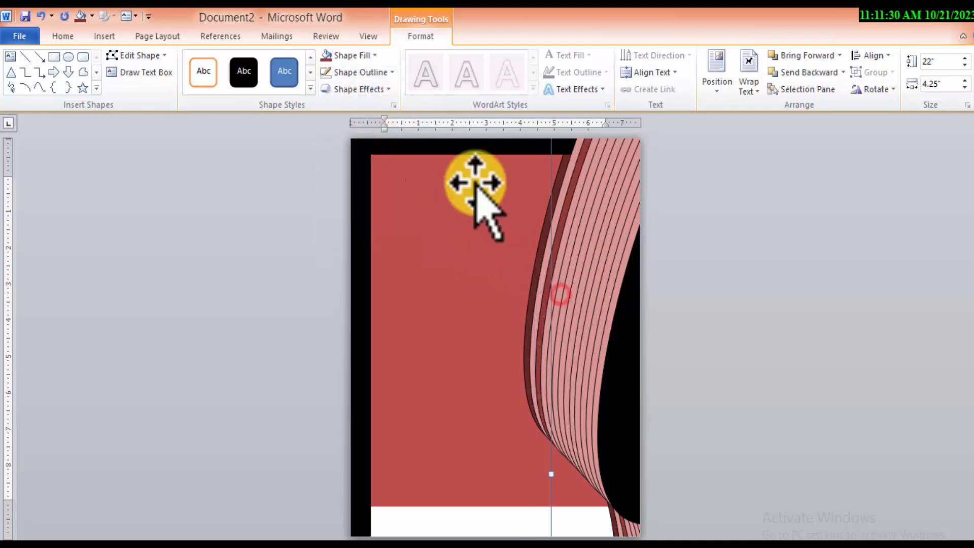
click(369, 57)
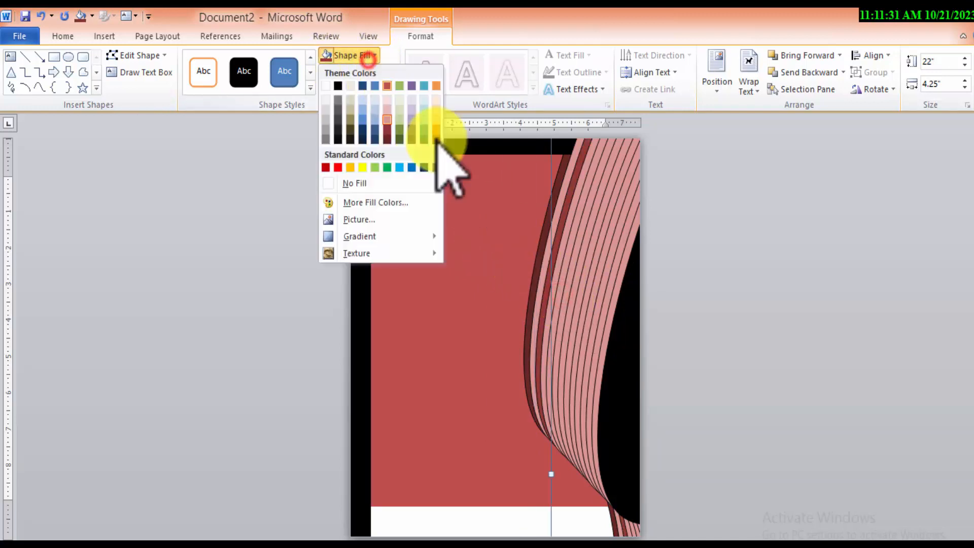
click(399, 131)
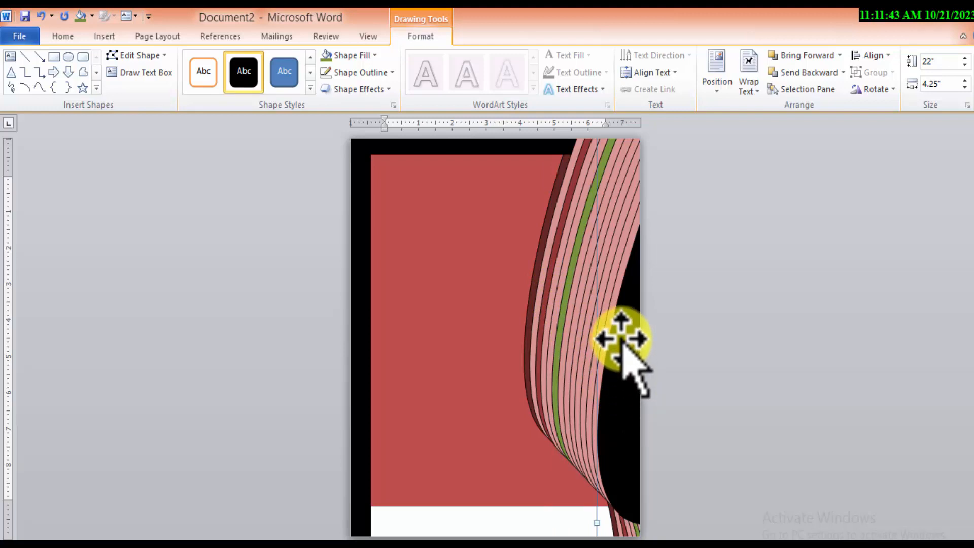
Fill the eleventh curved stripe from the outer edge and the eighth one with golden orange
click(584, 342)
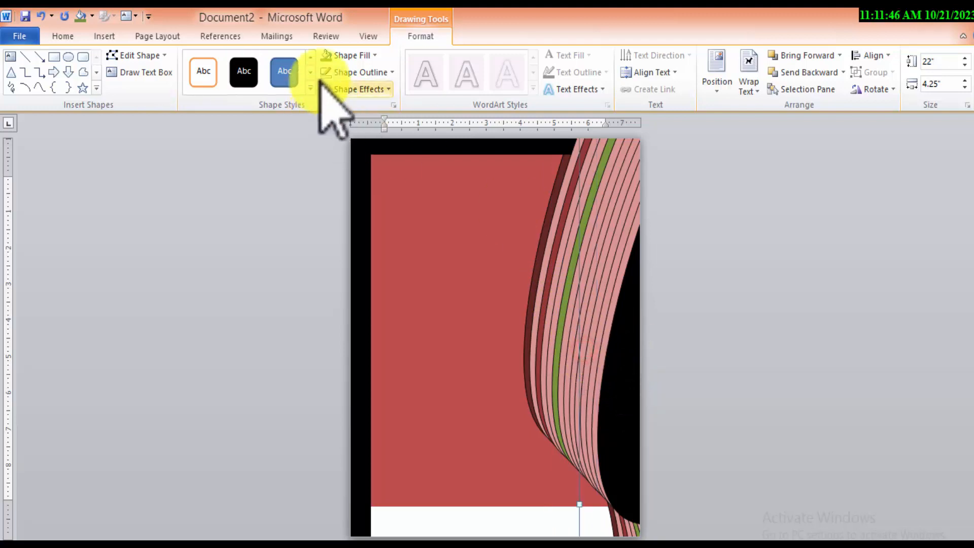
click(376, 55)
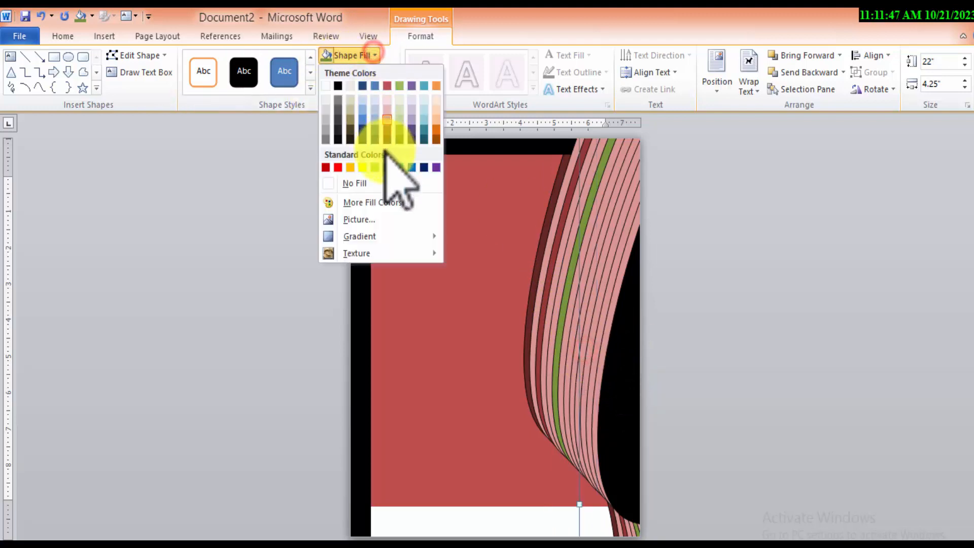
click(349, 168)
click(571, 350)
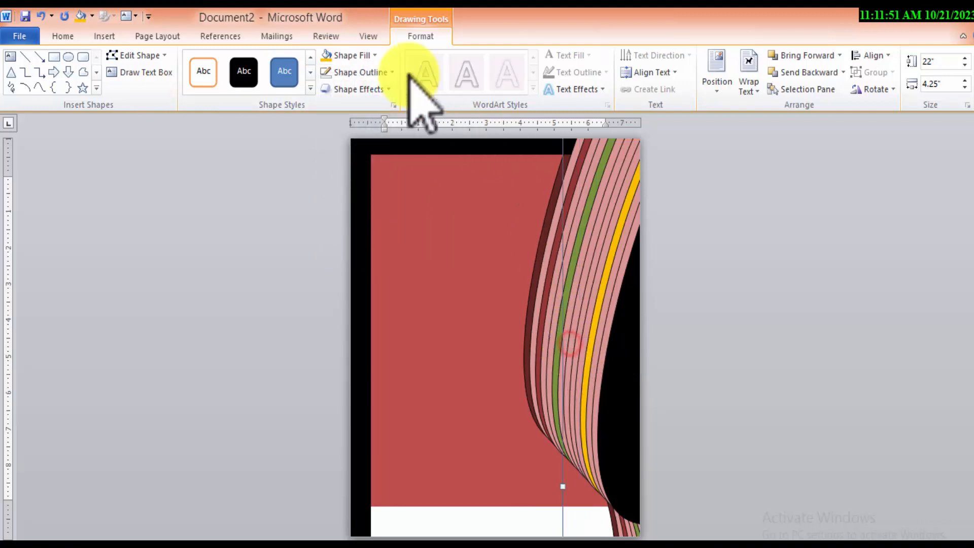
click(331, 54)
Fill the large black front shape and the stripe just outside the green one with golden orange
click(614, 320)
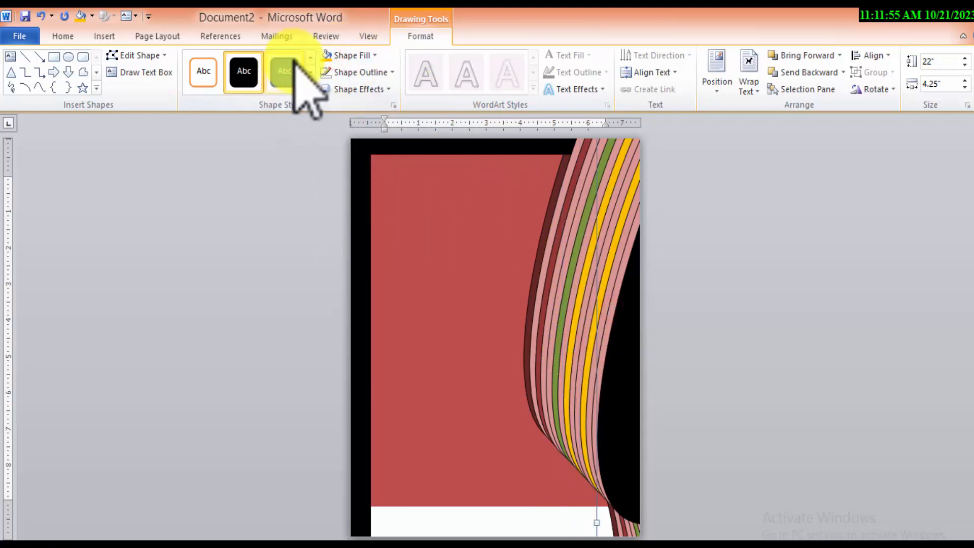
click(327, 56)
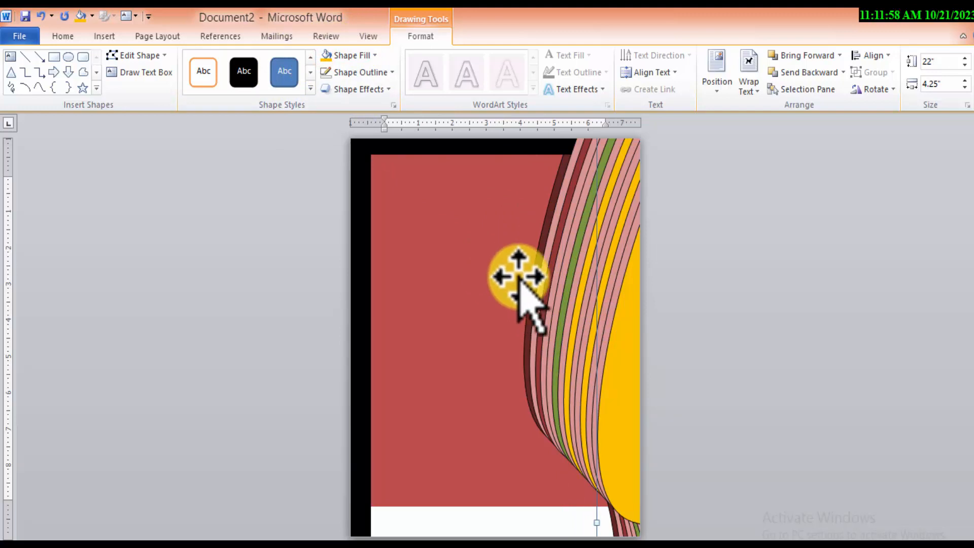
click(554, 299)
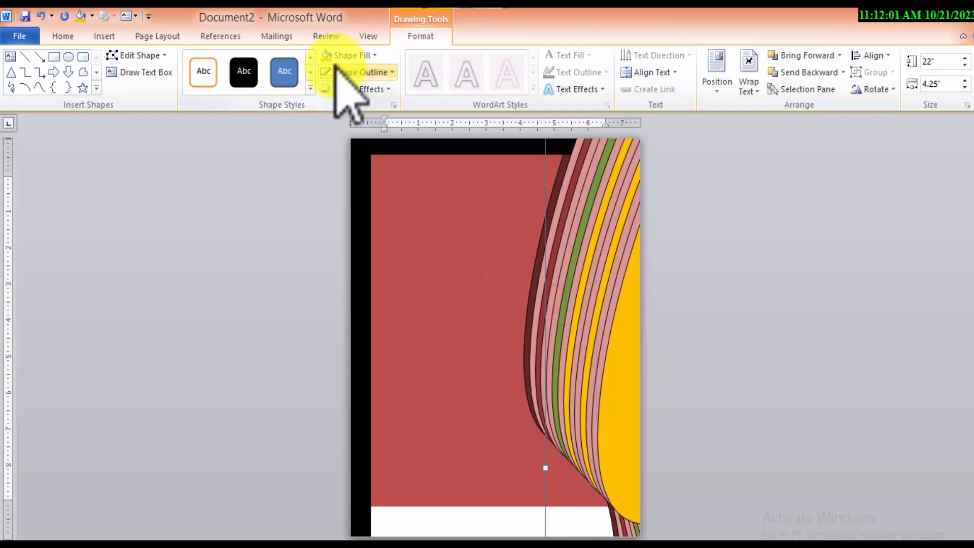
click(322, 53)
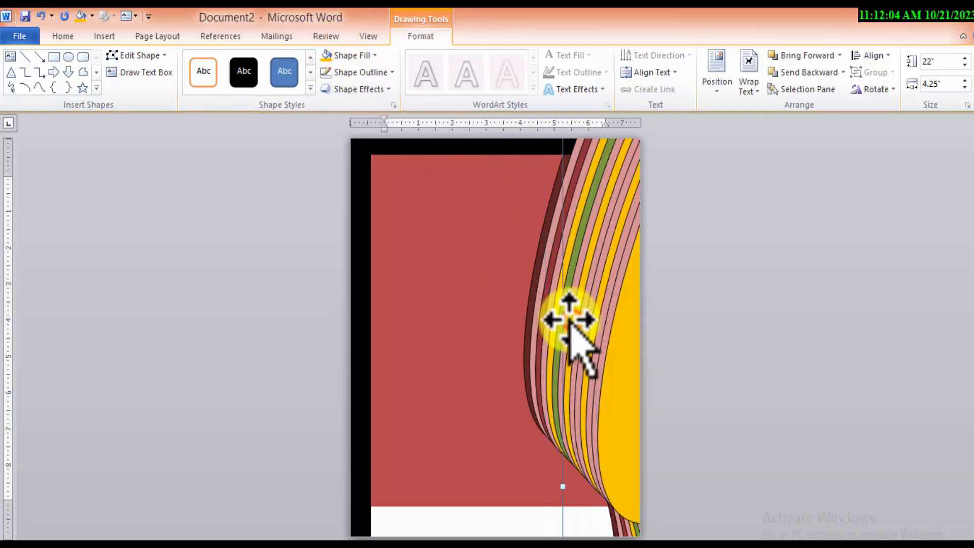
Fill the eighth and tenth curved stripes and the one just inside the inner golden stripe with dark red
click(355, 56)
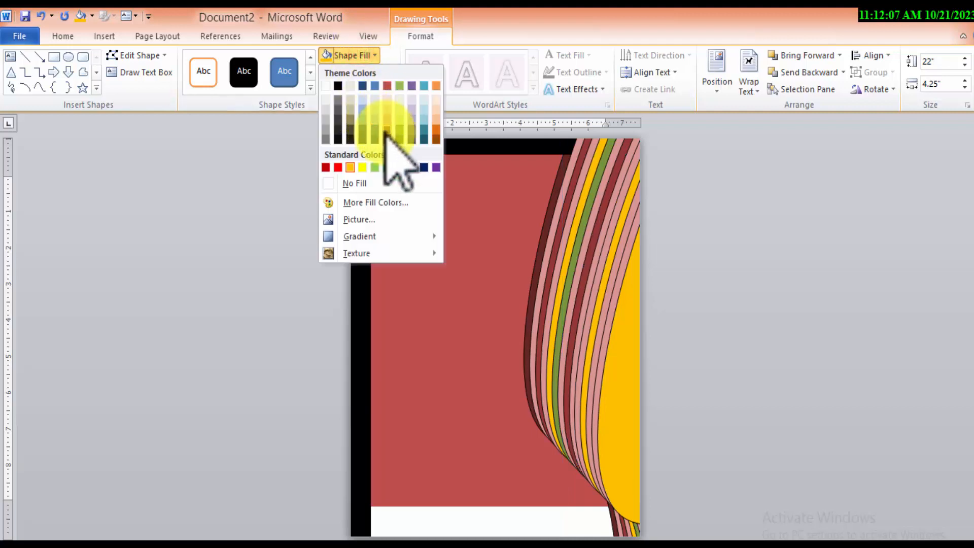
click(385, 129)
click(580, 321)
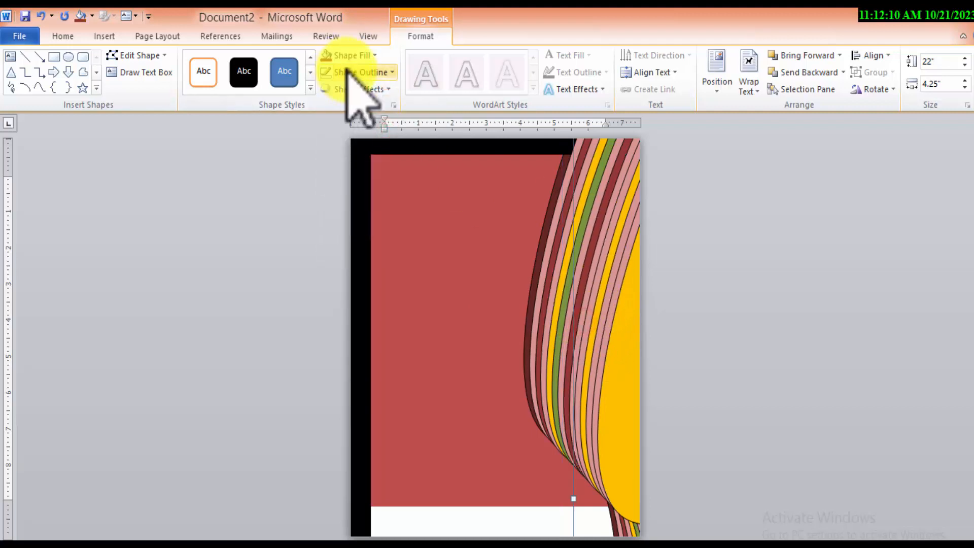
click(327, 53)
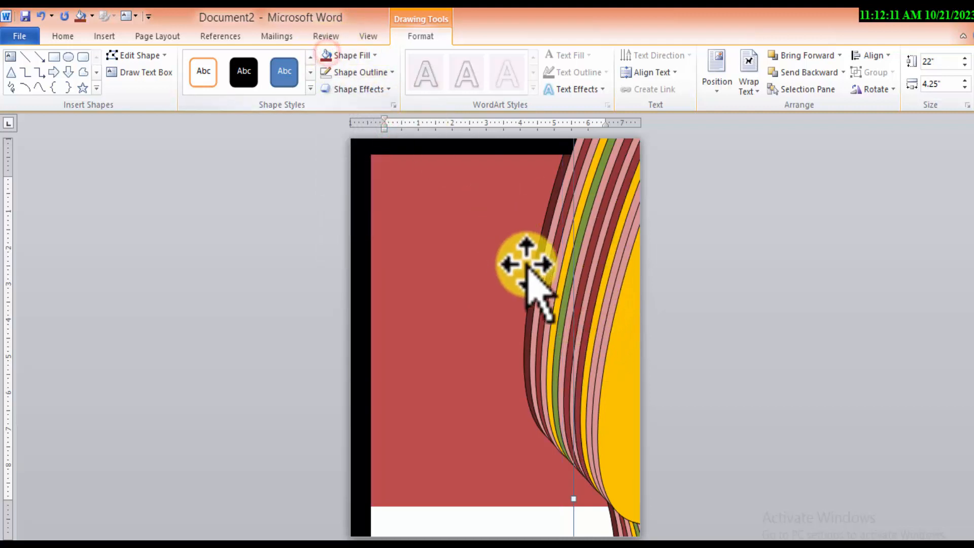
click(604, 347)
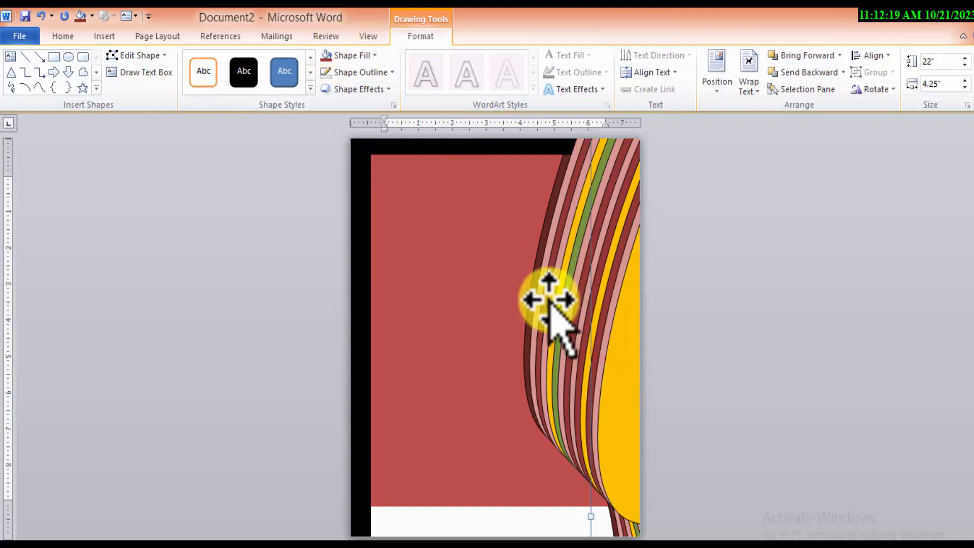
Fill the second and fourth curved stripes from the outer edge with standard blue
click(374, 55)
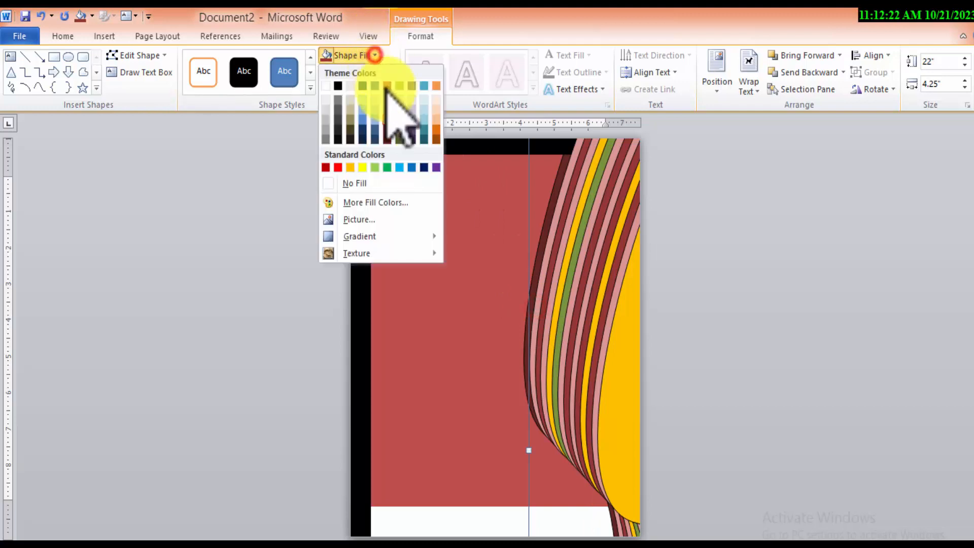
click(412, 167)
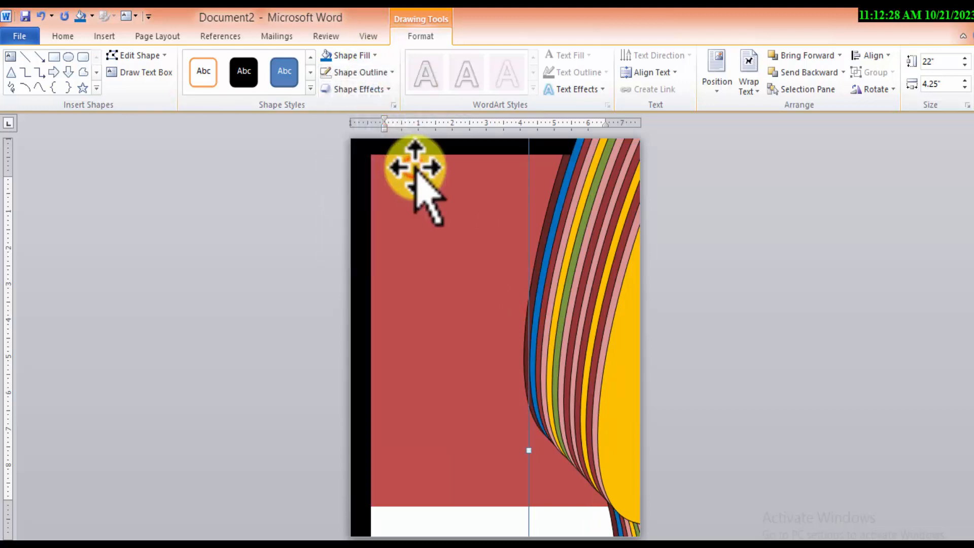
click(542, 365)
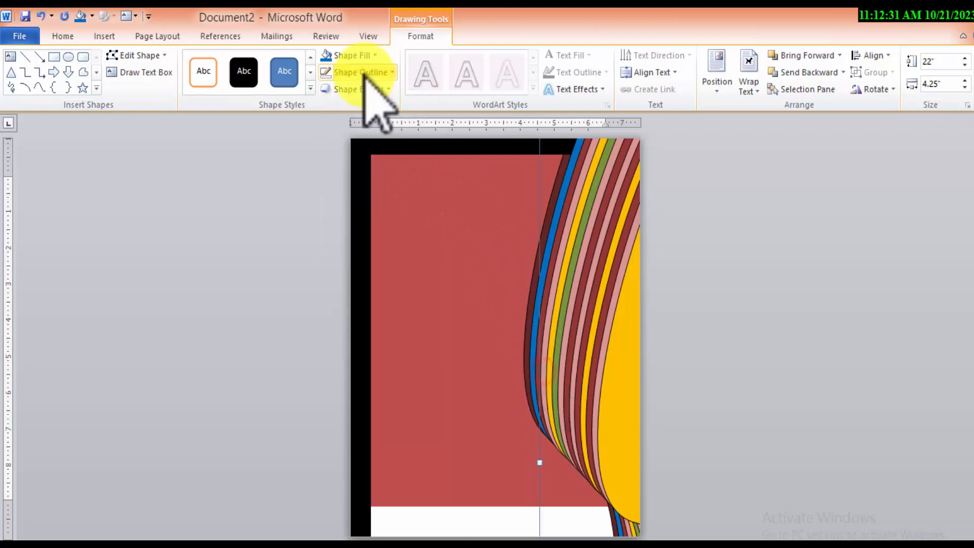
click(325, 55)
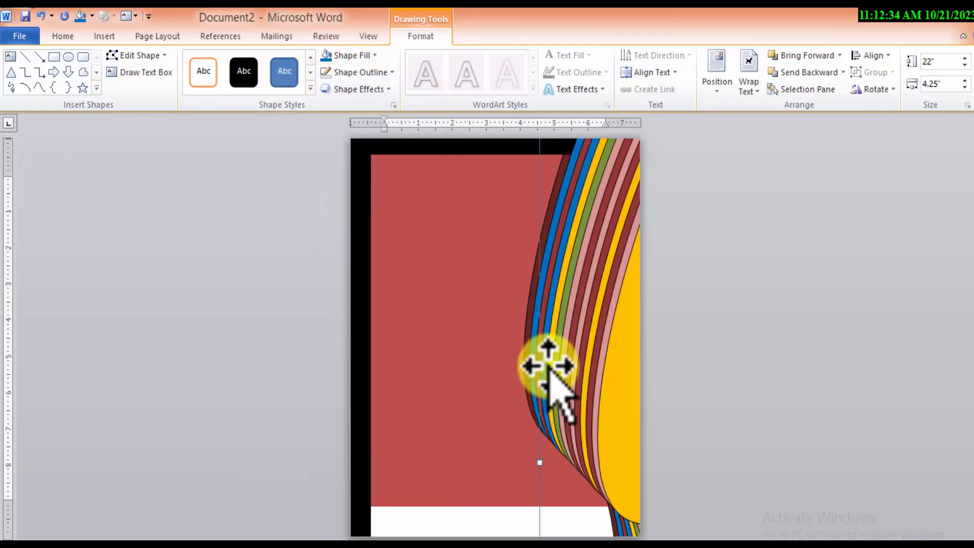
Fill the seventh and ninth curved stripes with blue, undoing the blue fill on the dark red stripe between them
click(570, 308)
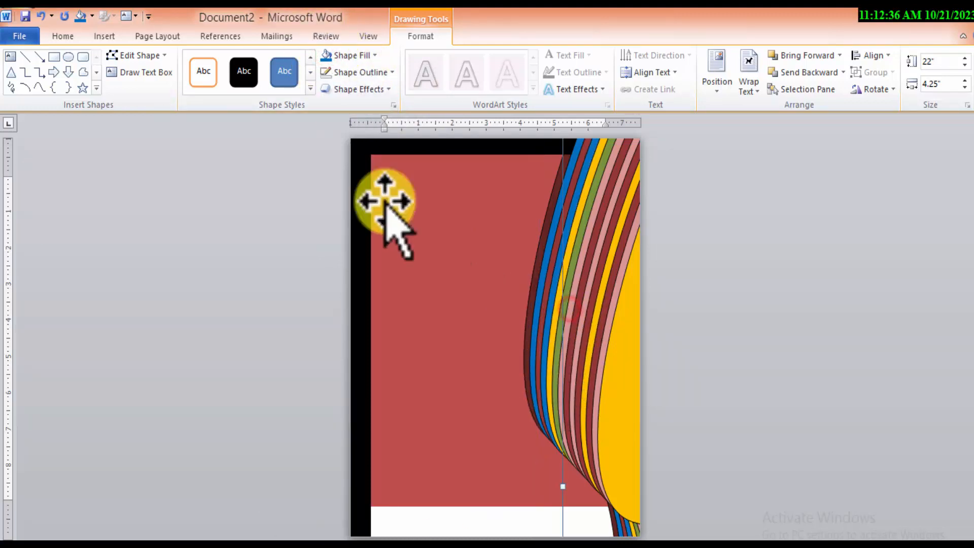
click(326, 55)
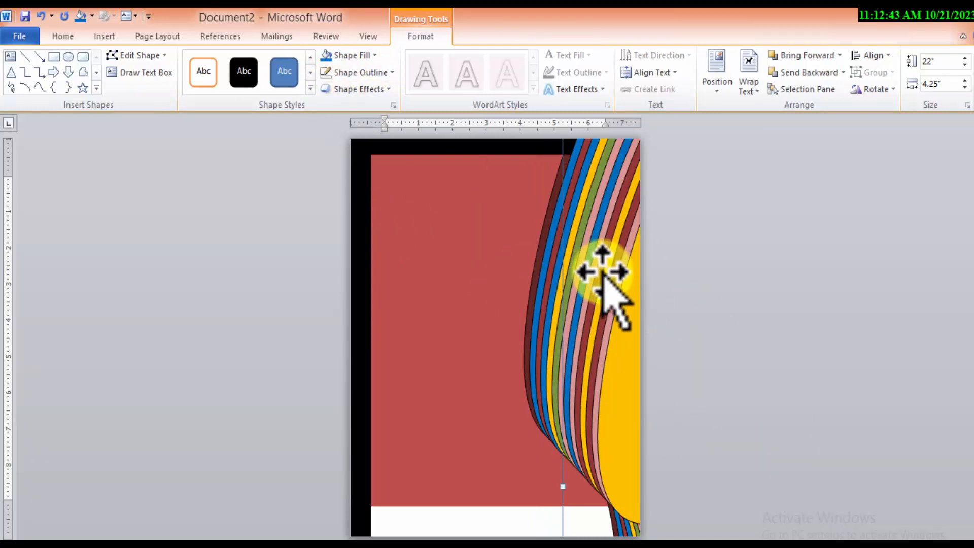
key(ctrl+z)
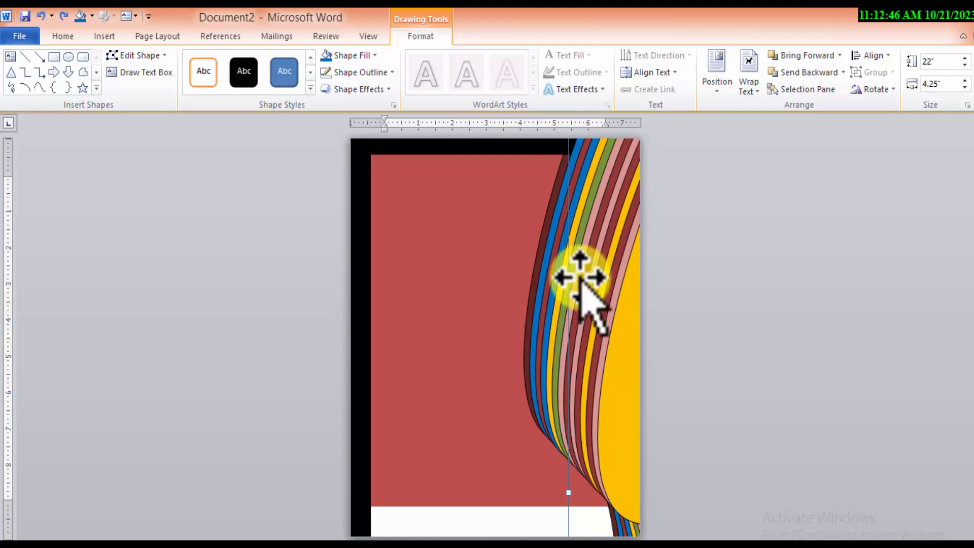
click(328, 55)
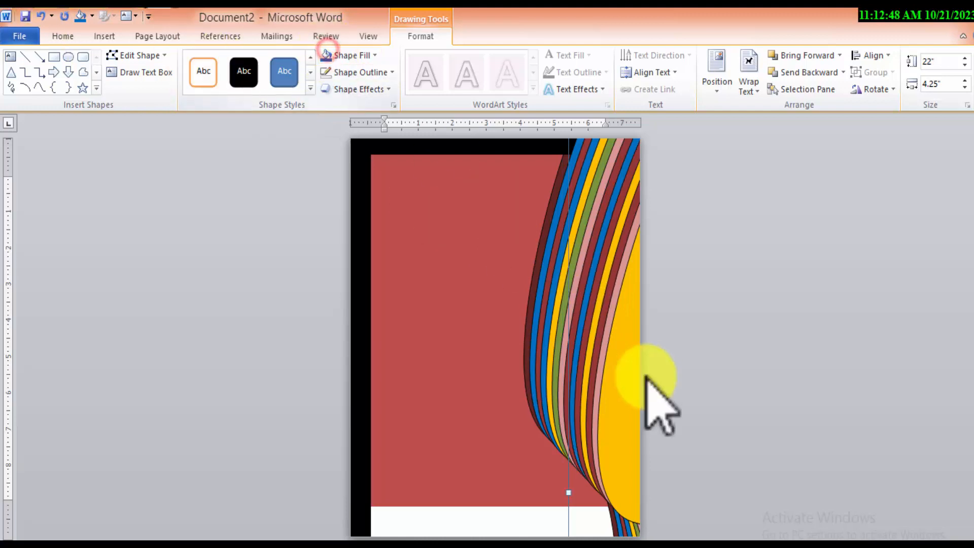
click(558, 375)
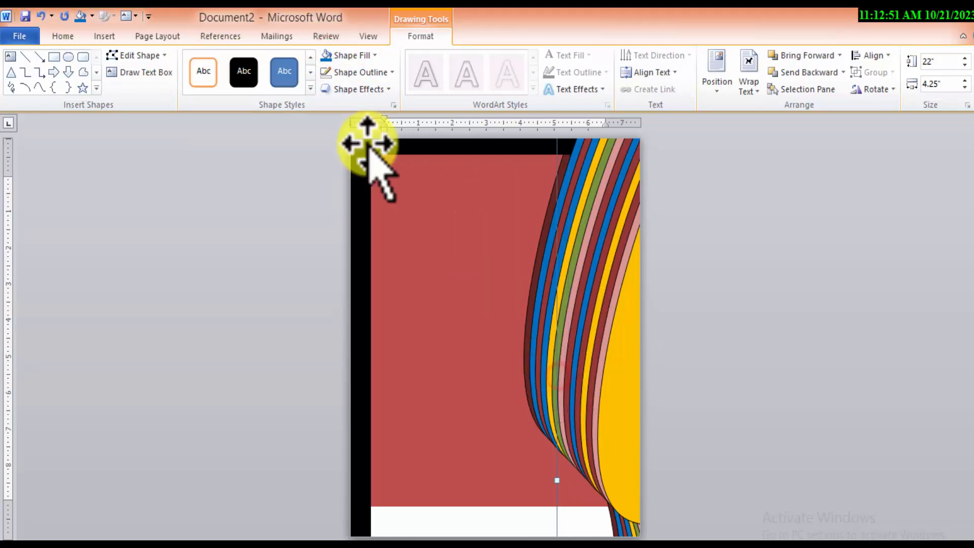
click(327, 56)
Fill the last light red stripe with blue, undoing the blue fill applied to the large front shape
click(605, 346)
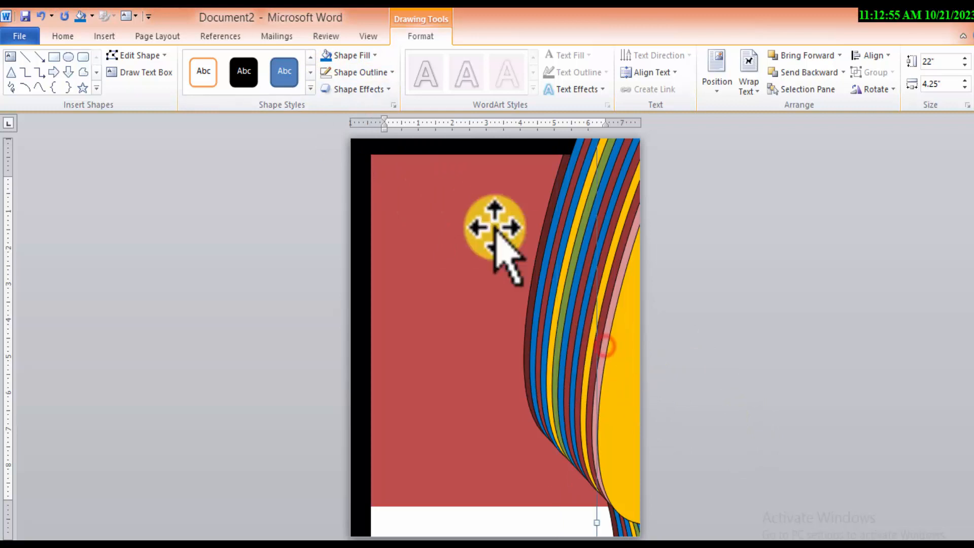
click(330, 59)
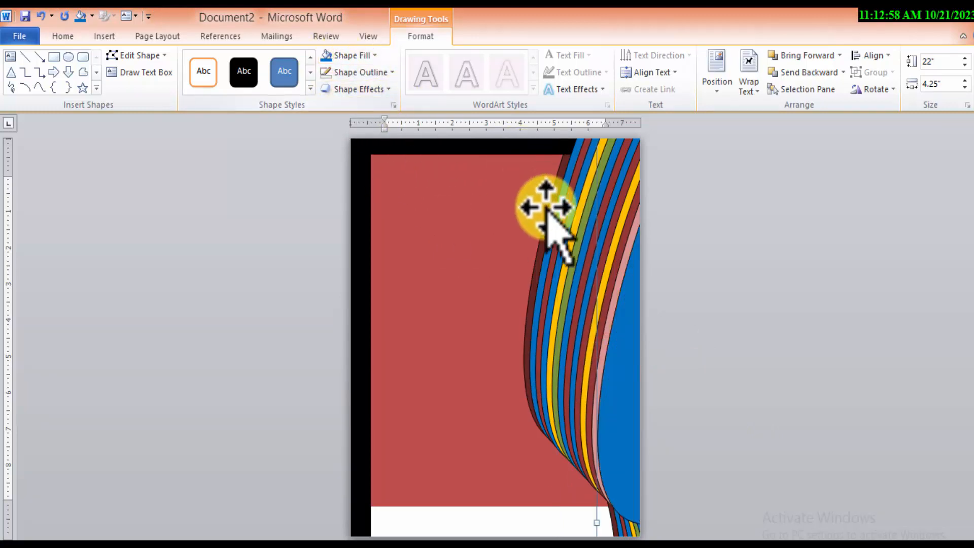
key(ctrl+z)
click(467, 337)
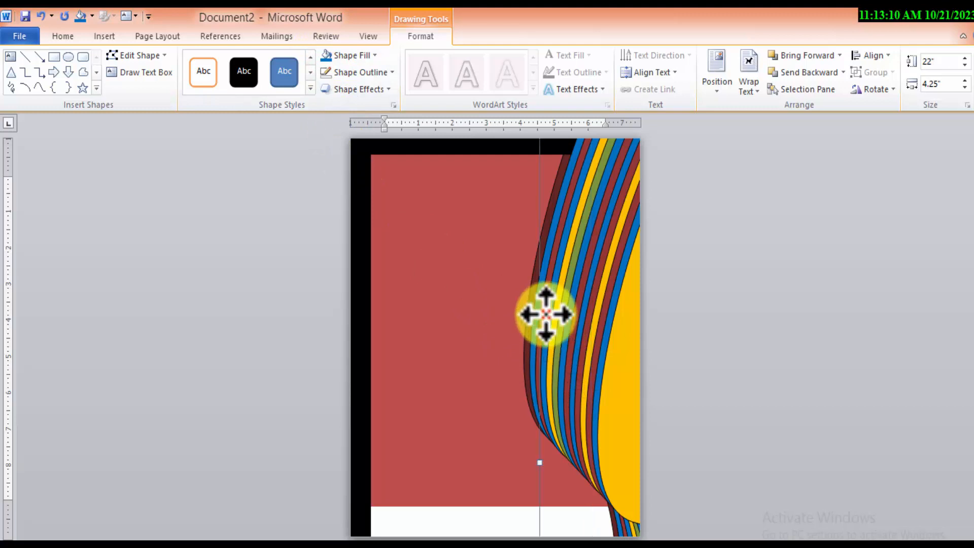
Select most of the curved stripes together and remove their outlines
drag(536, 321, 565, 345)
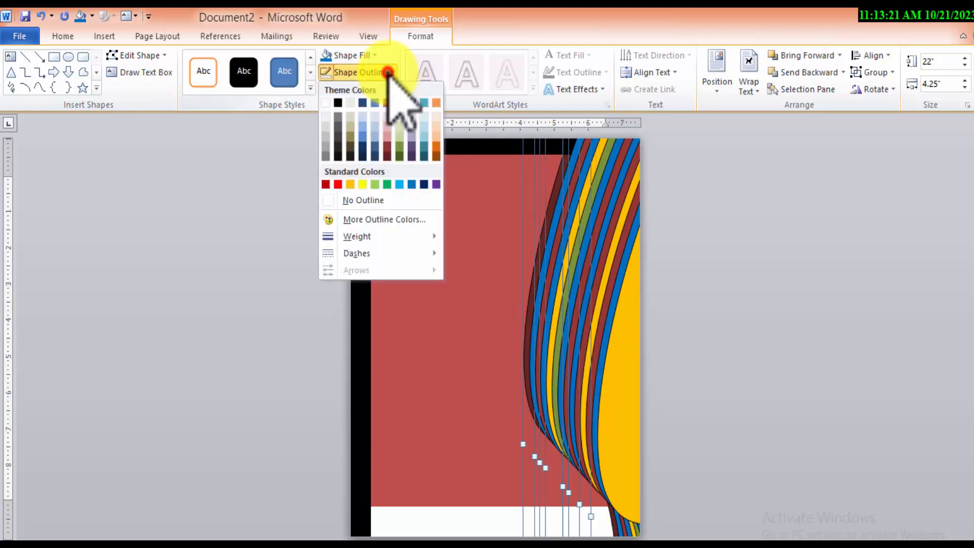
click(375, 201)
click(506, 372)
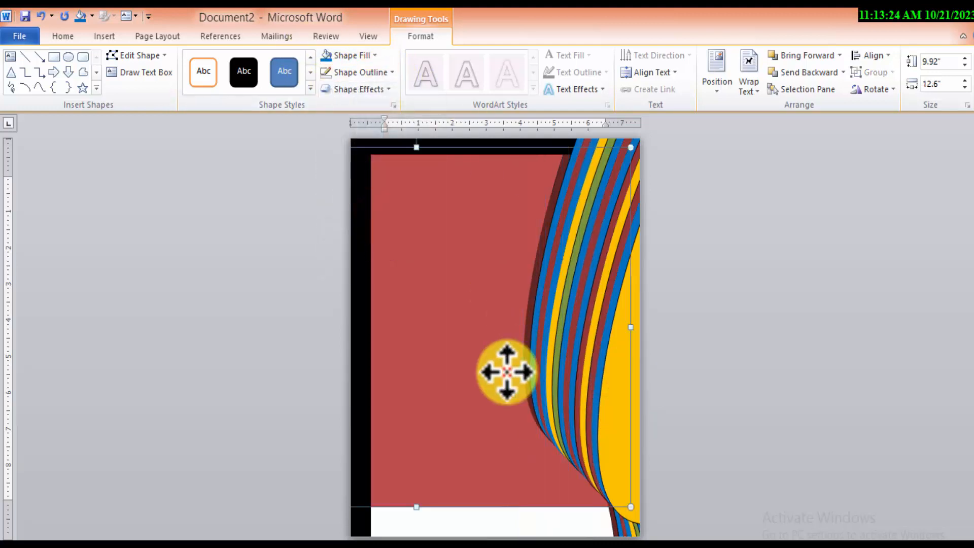
Remove the outlines from the green stripe, the blue stripe just inside it and the inner golden stripe
shift+click(567, 352)
shift+click(583, 384)
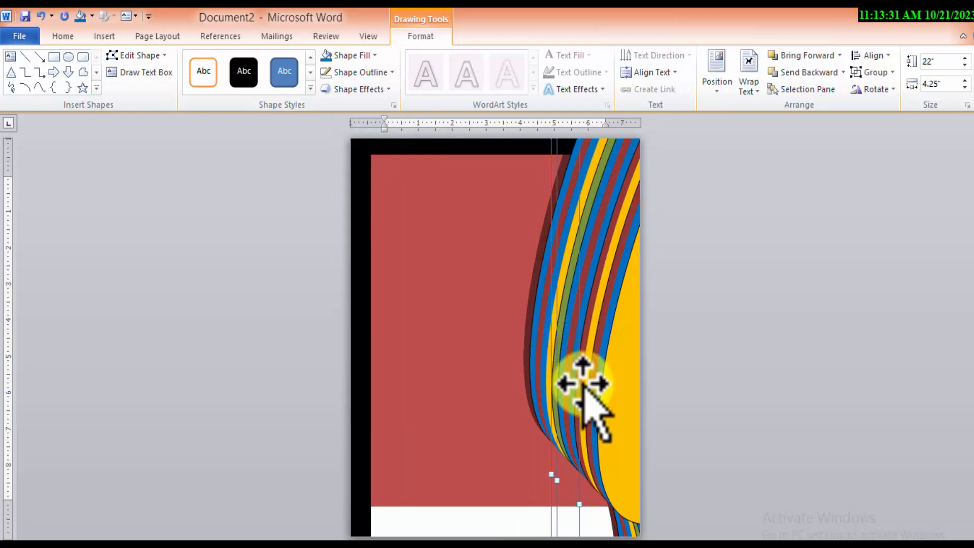
click(361, 73)
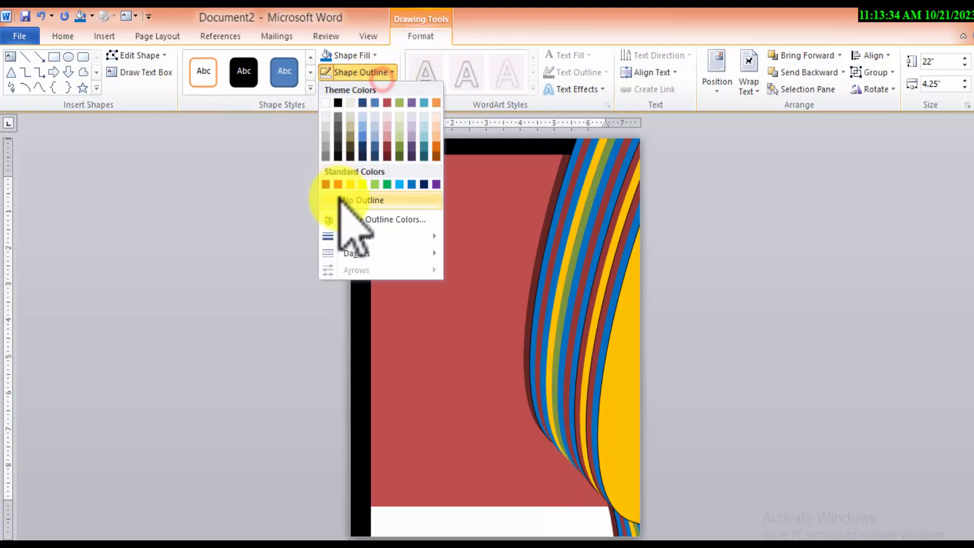
click(339, 199)
click(457, 427)
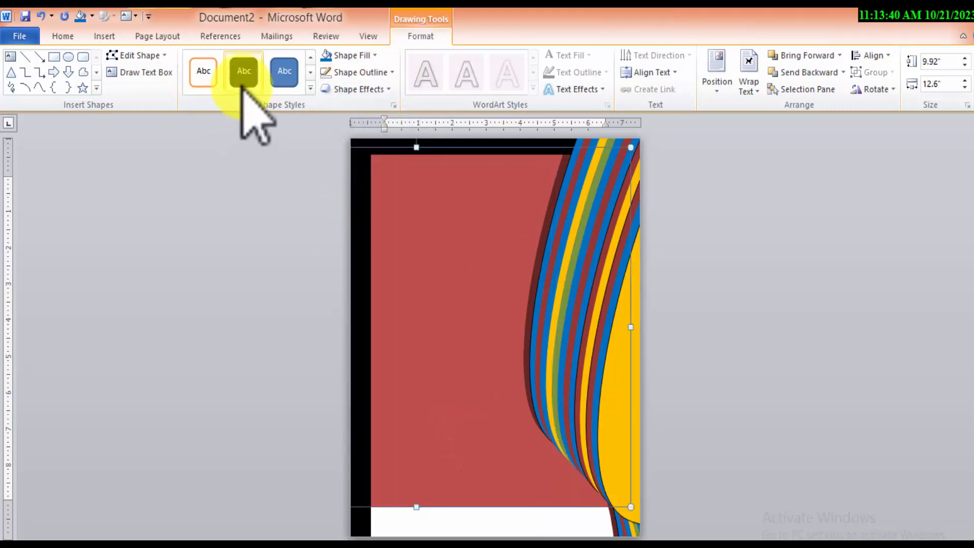
Restyle the large red background shape with the Colored Fill - Blue, Accent 1 shape style
click(282, 75)
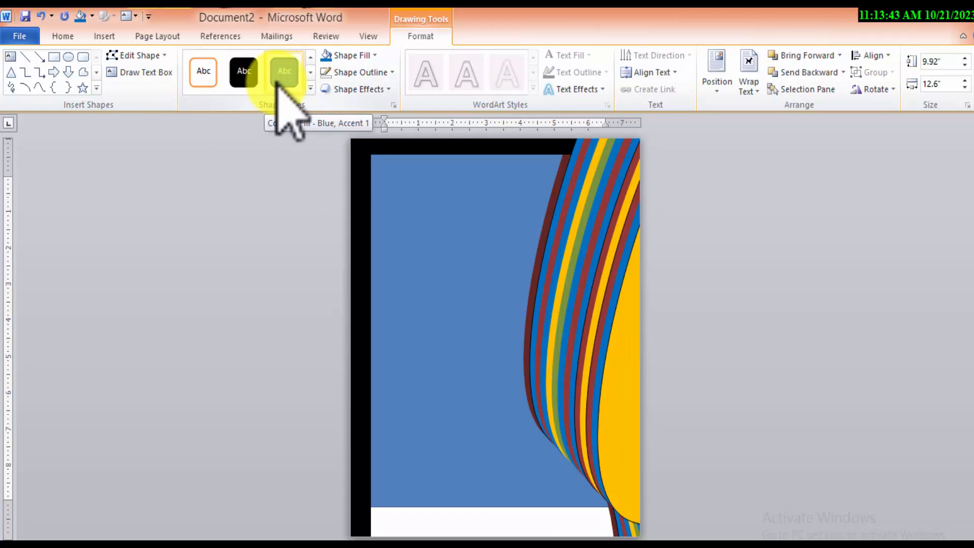
click(277, 81)
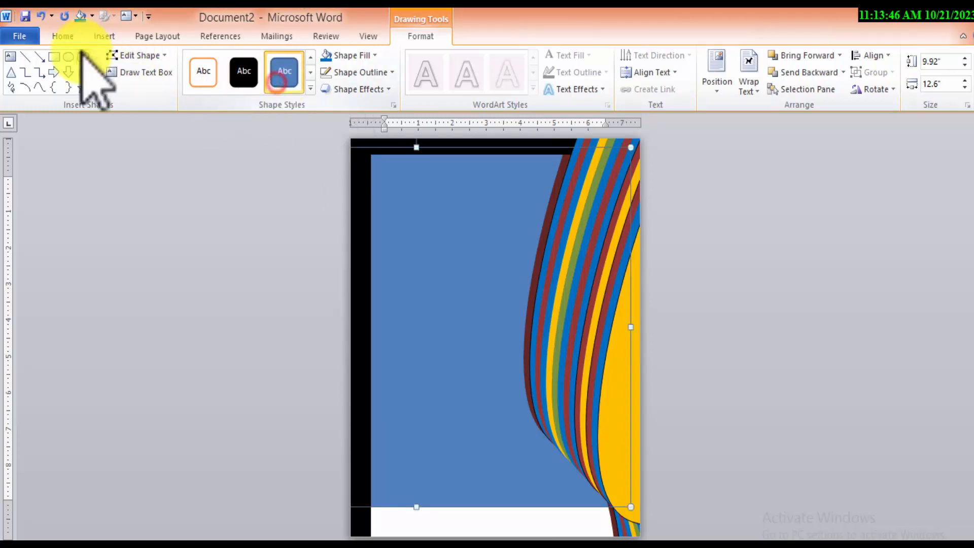
Draw a circle about 4.68" high and 4.98" wide and move it partly off the page's lower-left corner
click(69, 56)
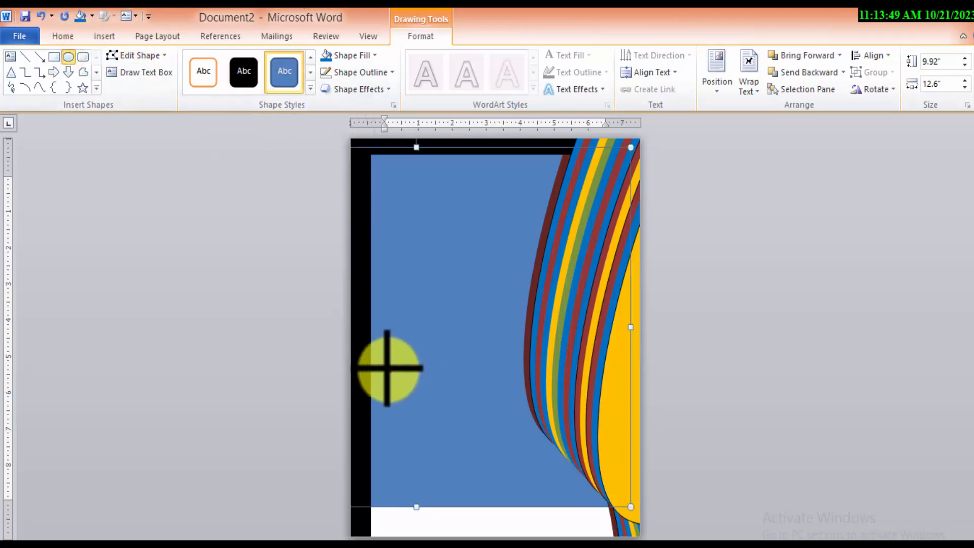
drag(389, 369, 557, 538)
drag(469, 407, 423, 432)
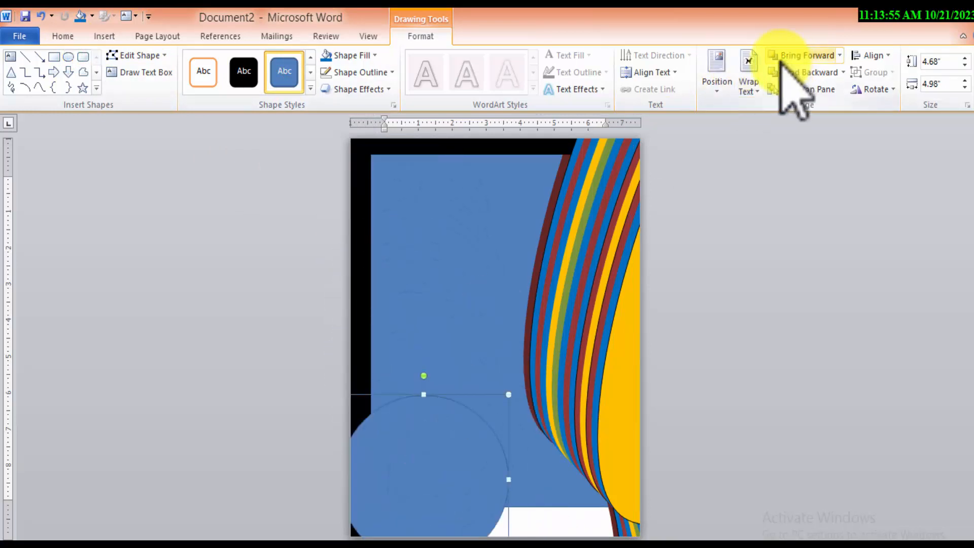
Bring the vertical black border along the page's left side in front of the circle
click(391, 299)
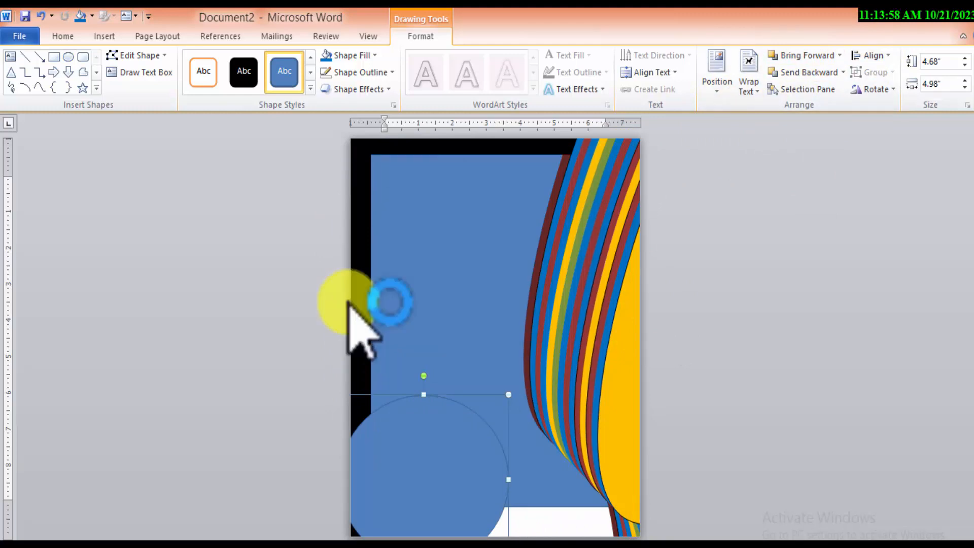
click(360, 303)
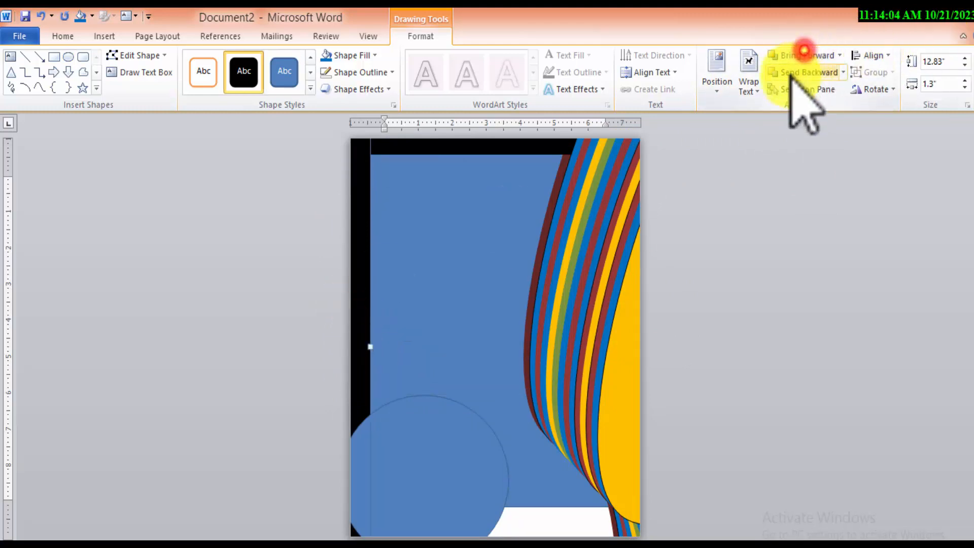
click(840, 55)
click(818, 95)
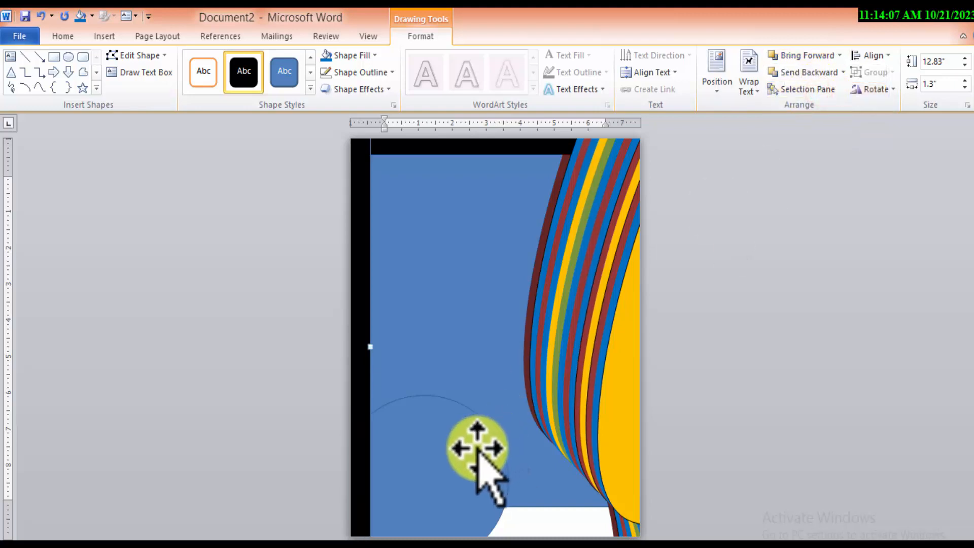
Fill the lower-left circle with the picture new-york-1991689_640 from the Pictures folder
right_click(476, 447)
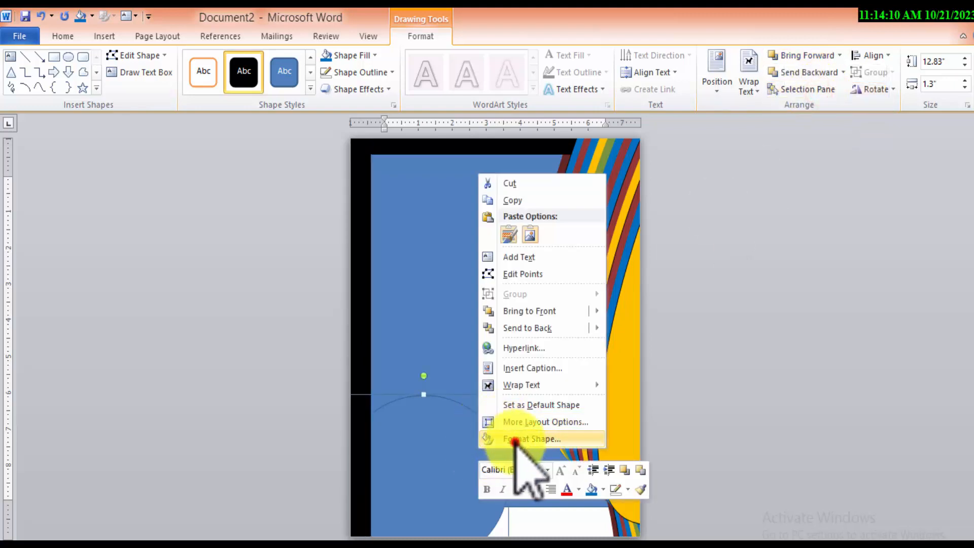
click(517, 437)
click(422, 197)
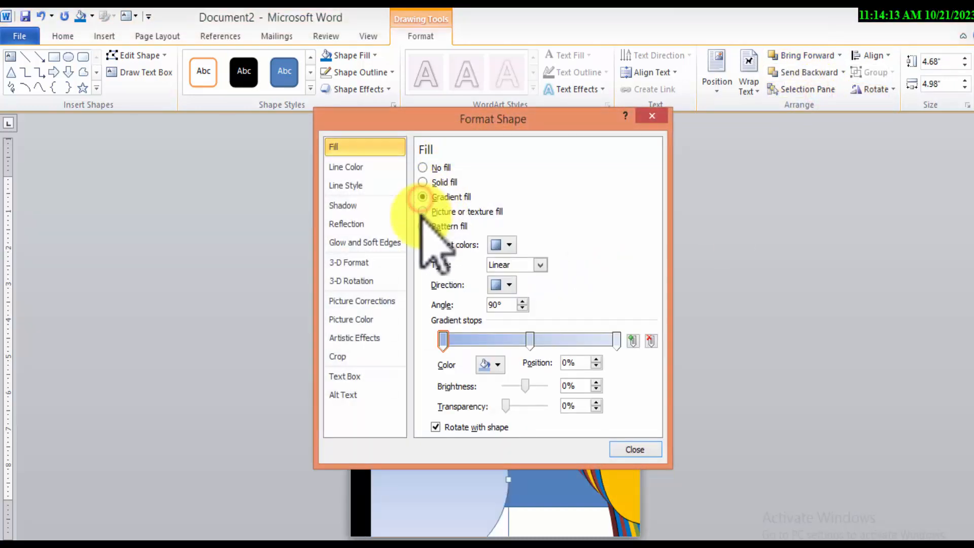
click(423, 211)
click(477, 279)
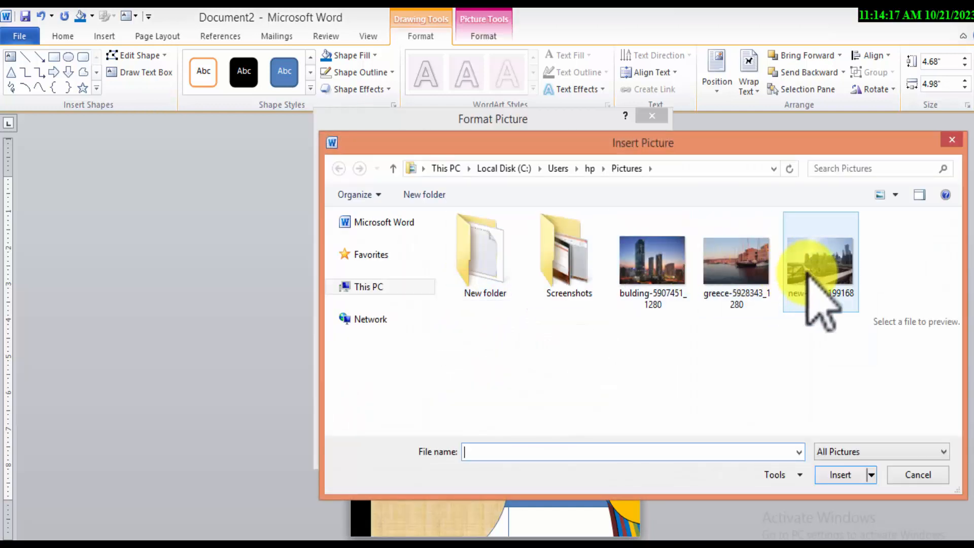
click(812, 268)
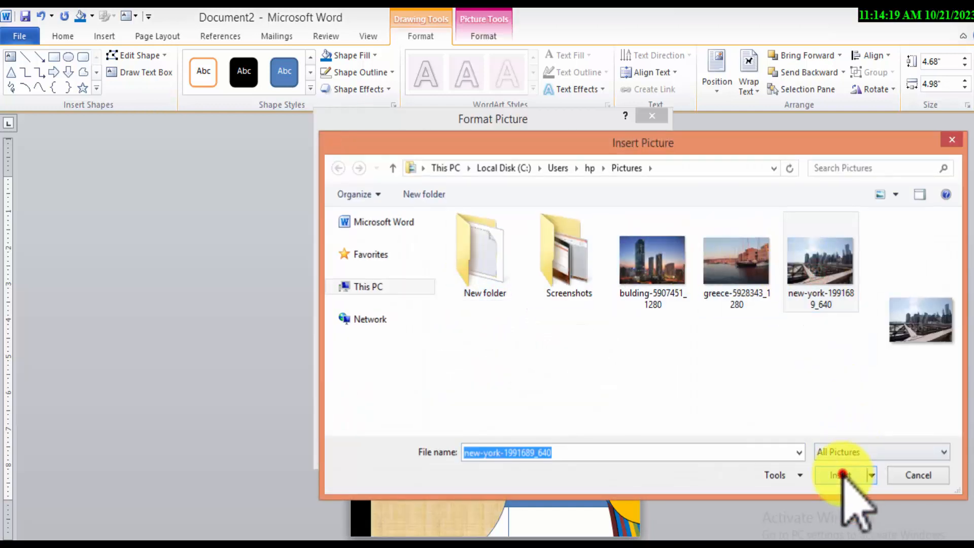
click(841, 474)
click(635, 449)
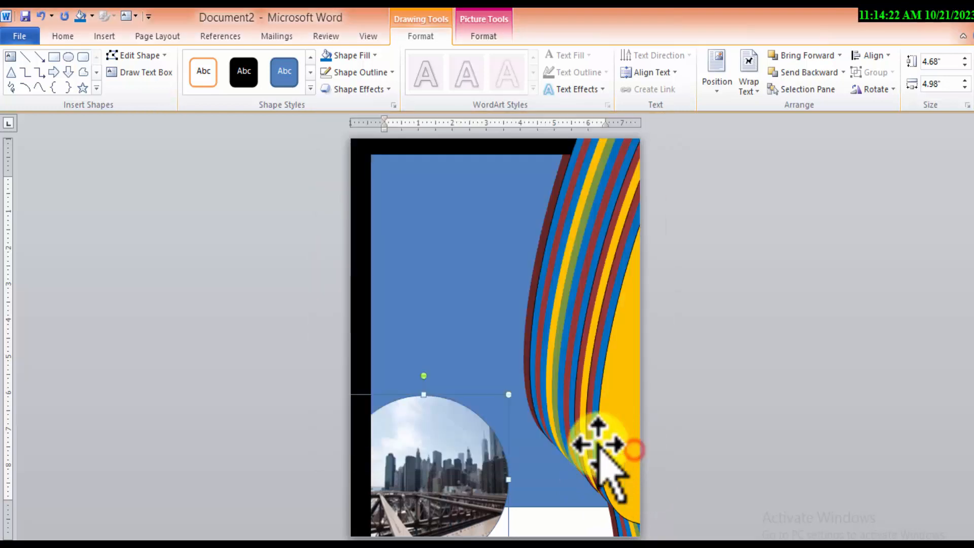
Duplicate the picture circle and fill the original circle behind the copy with golden orange
key(ctrl+c)
key(ctrl+v)
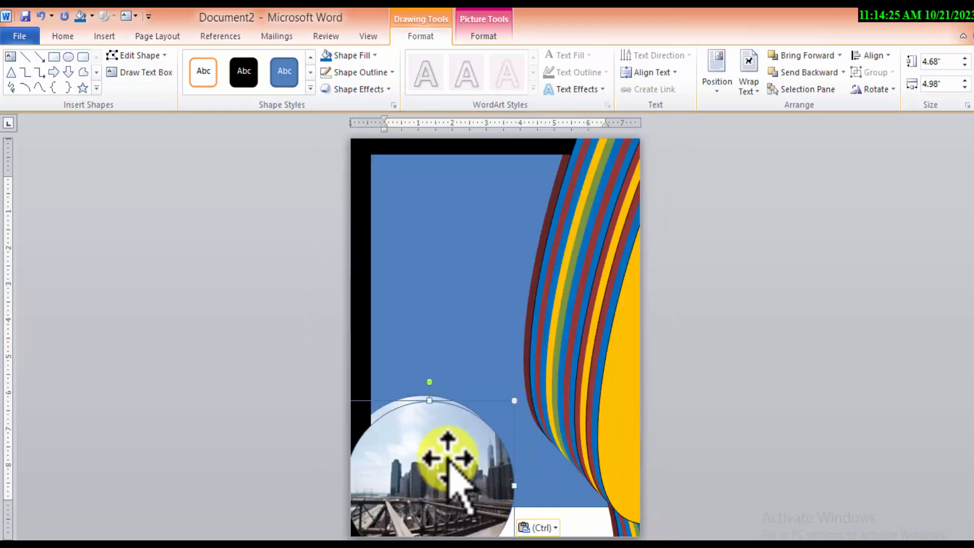
click(389, 408)
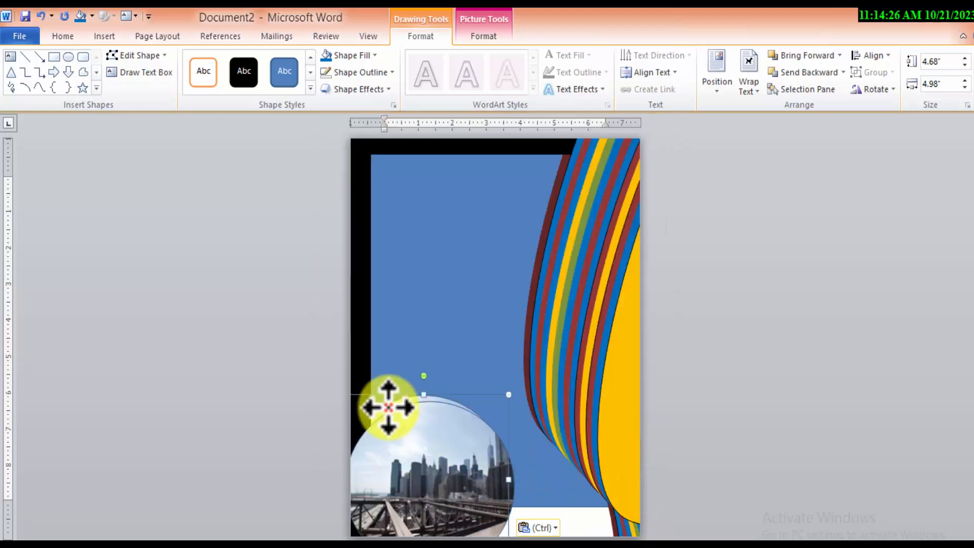
click(326, 55)
click(376, 53)
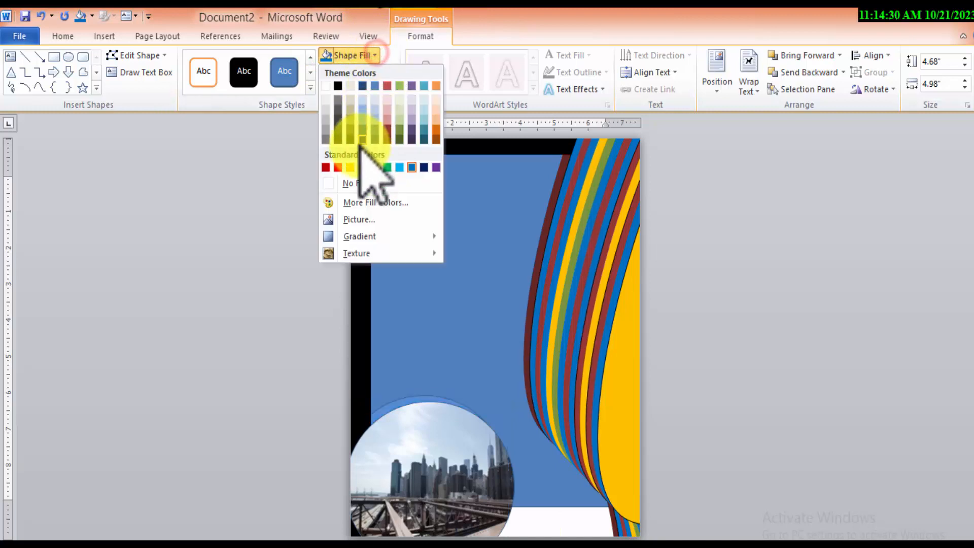
click(351, 166)
Offset the picture circle slightly down and left, and bring the golden circle forward over the black border
mouse_move(444, 460)
mouse_down()
mouse_move(427, 459)
mouse_move(439, 460)
mouse_move(428, 459)
mouse_move(438, 476)
mouse_move(433, 463)
mouse_up()
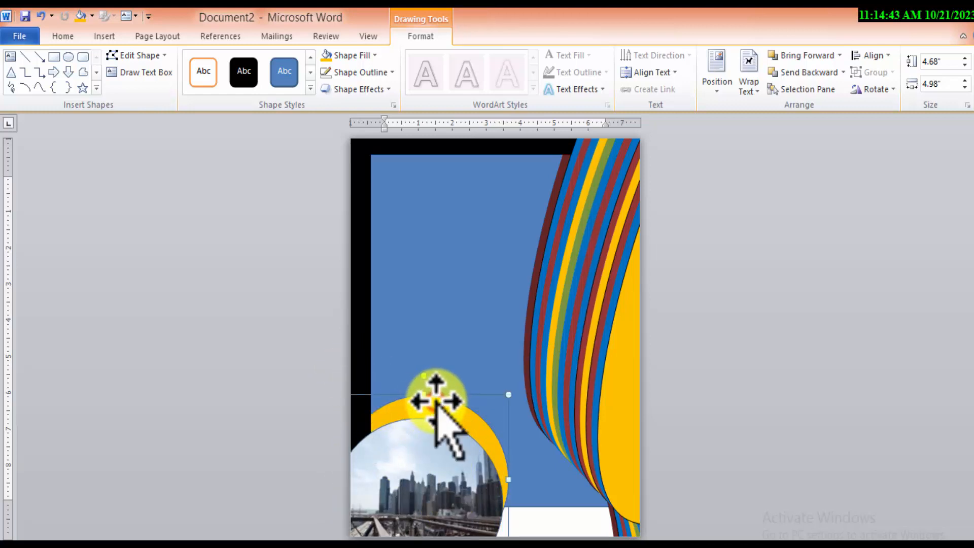
click(794, 58)
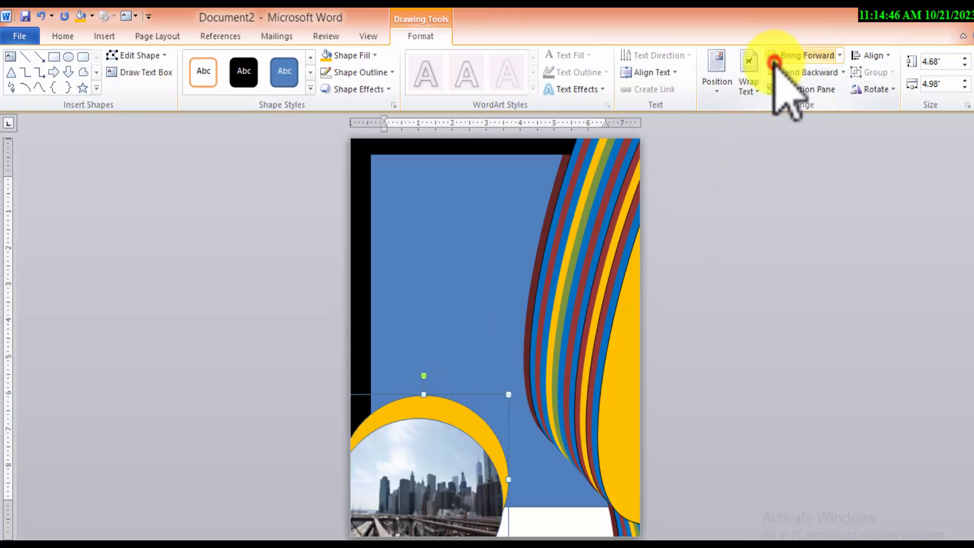
Remove the outlines from the picture and golden circles together, and shift the golden circle slightly downward
shift+click(438, 466)
click(389, 72)
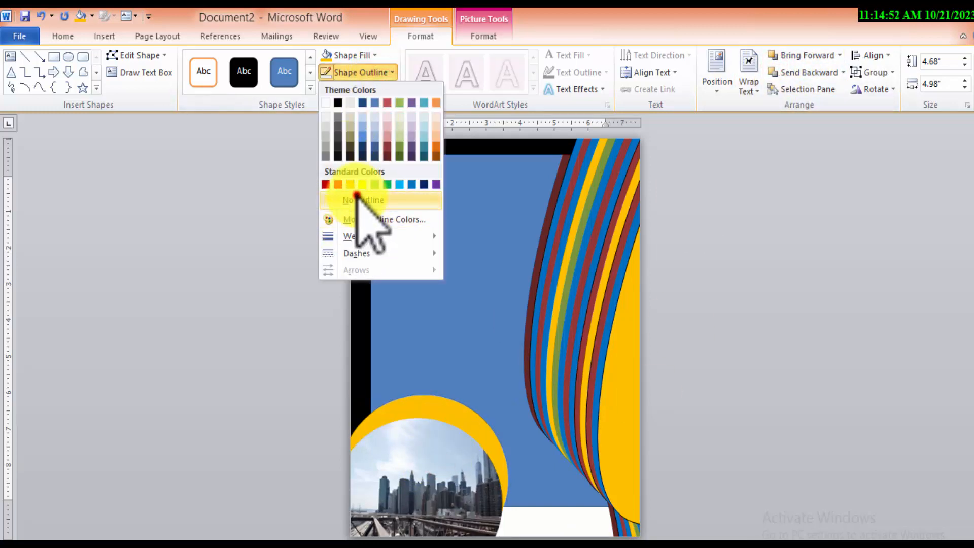
click(357, 199)
click(490, 317)
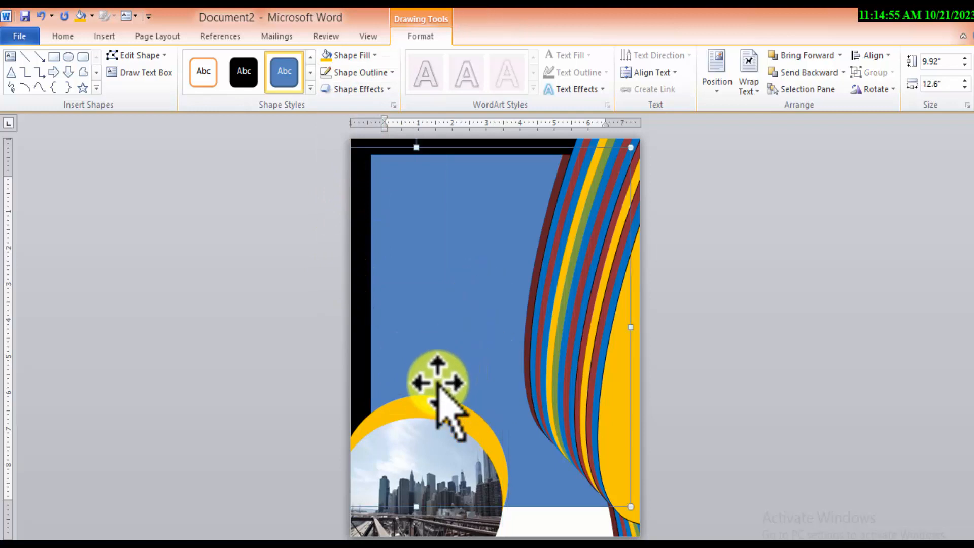
click(430, 405)
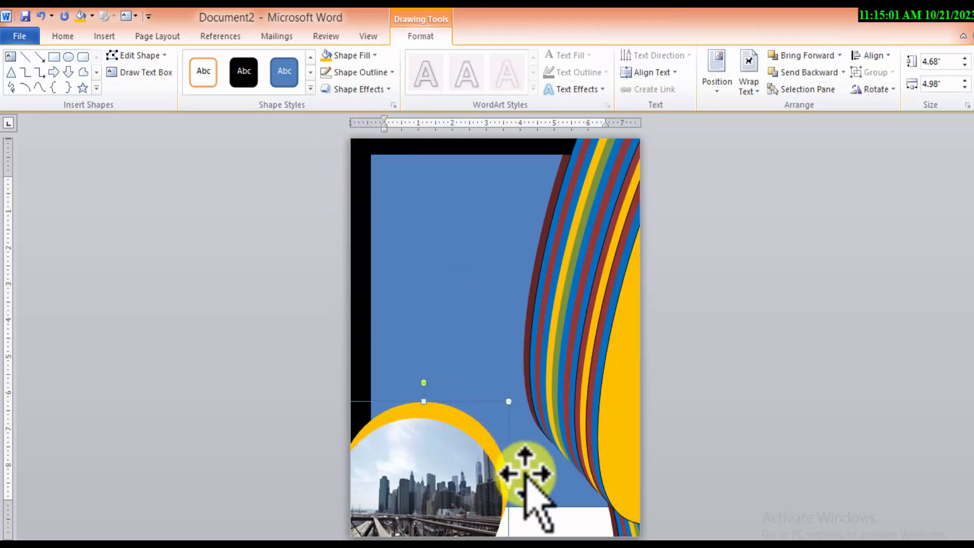
Apply an outer shadow preset offset diagonally up and right to the golden and picture circles together
shift+click(423, 478)
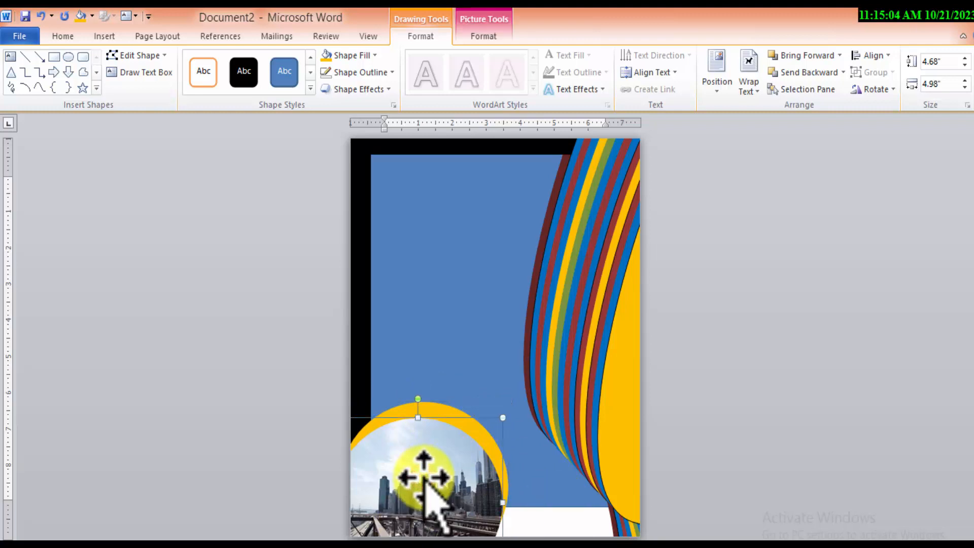
right_click(431, 505)
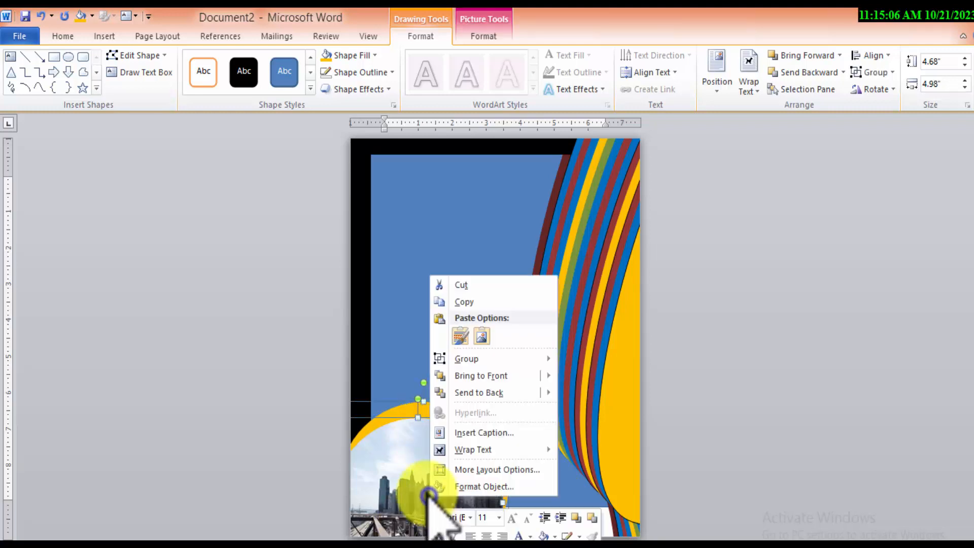
click(463, 487)
click(359, 208)
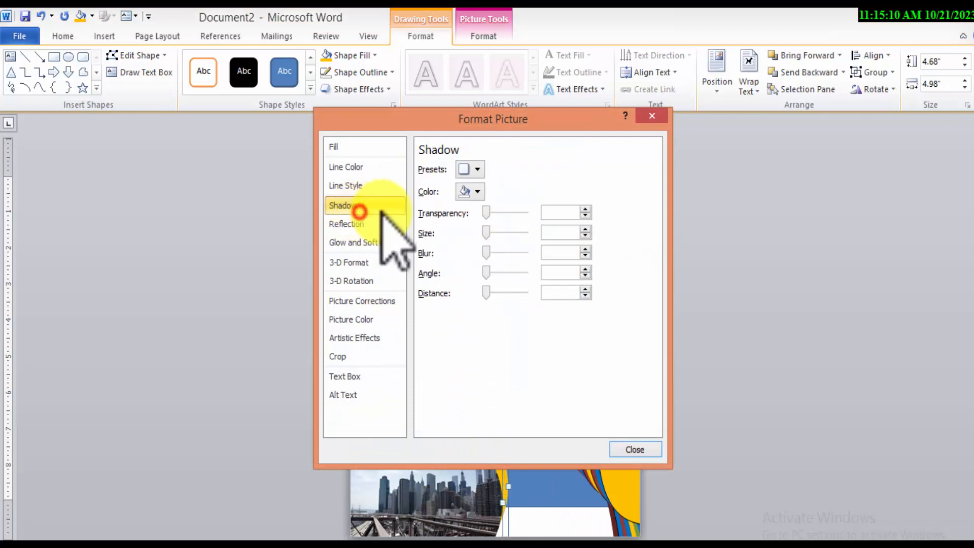
click(477, 169)
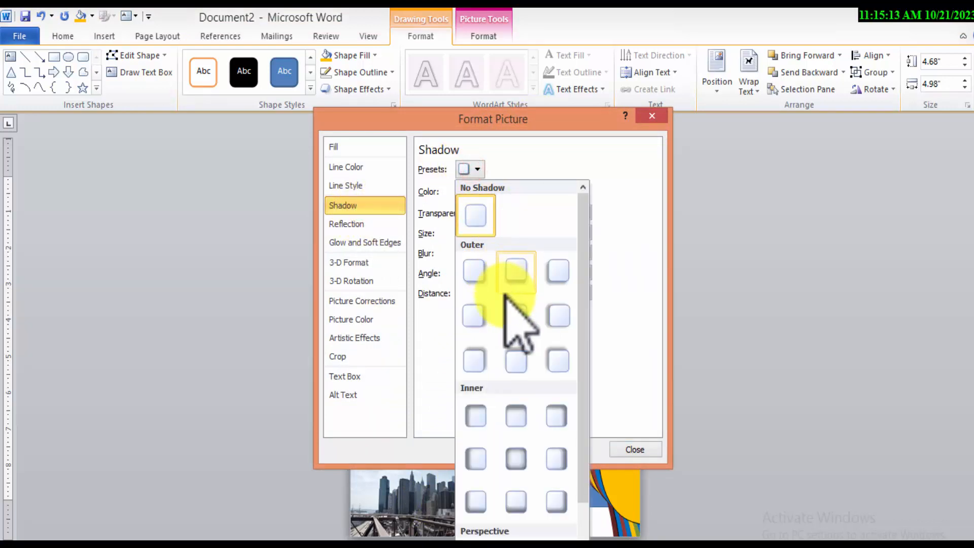
click(475, 350)
Set the circles' shadow to 0% transparency, 14 pt blur, 359° angle and 4 pt distance
drag(513, 119, 266, 121)
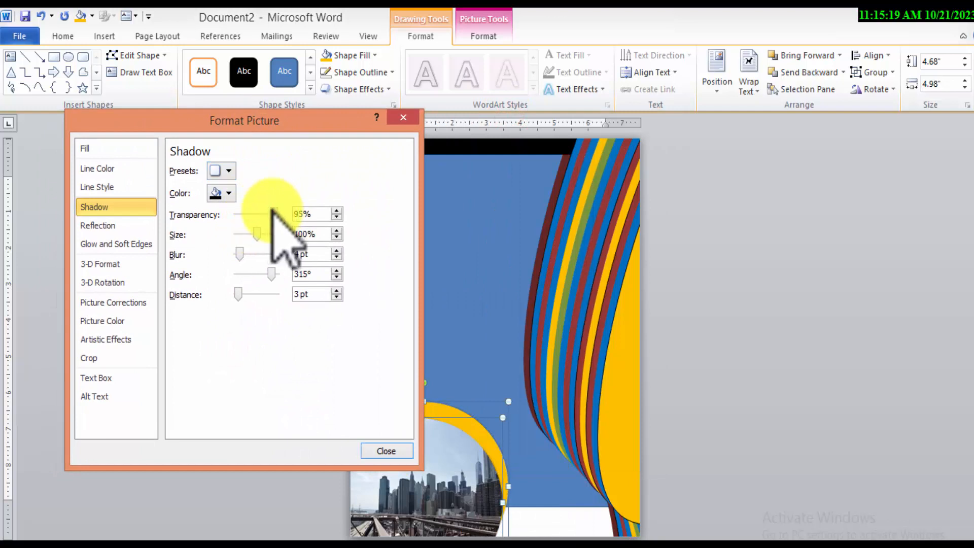
drag(274, 214, 254, 234)
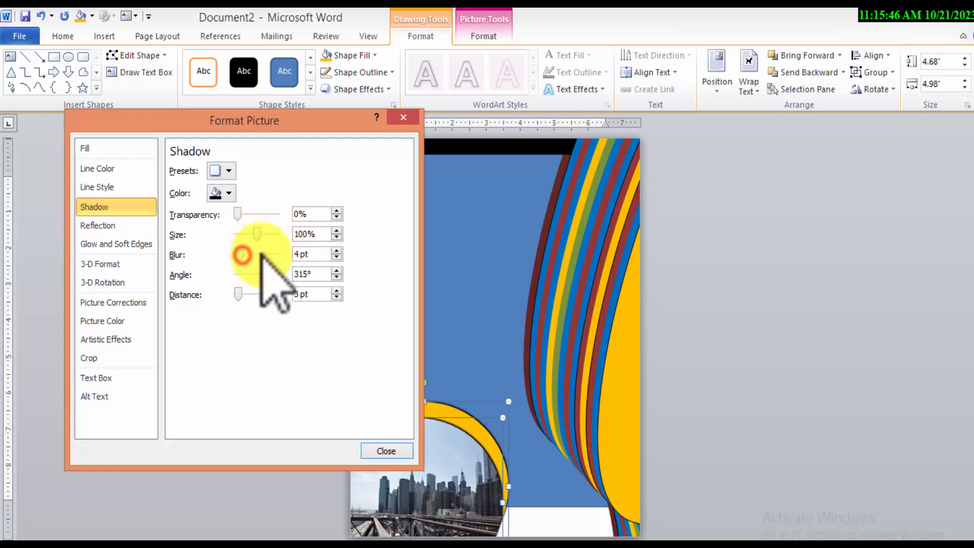
drag(261, 253, 288, 249)
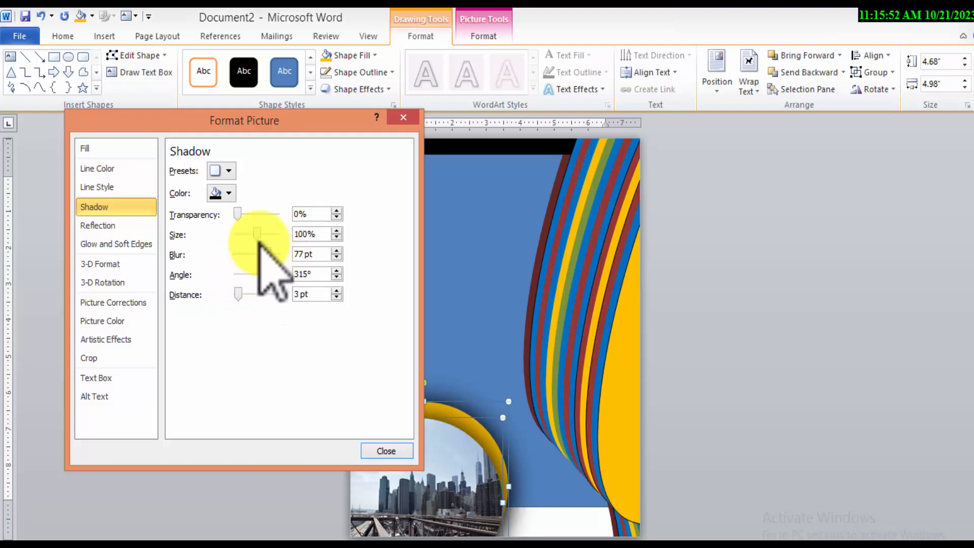
drag(268, 257, 234, 274)
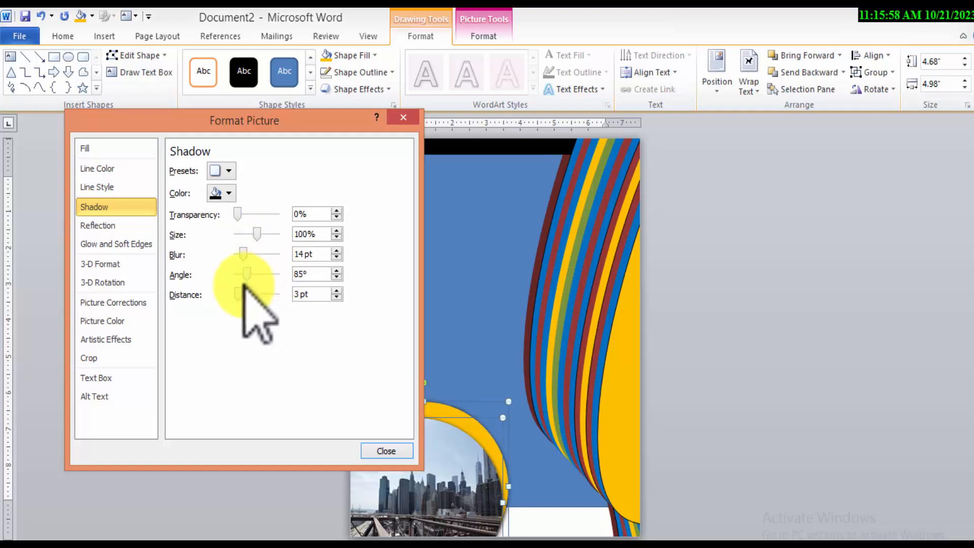
drag(237, 274, 250, 321)
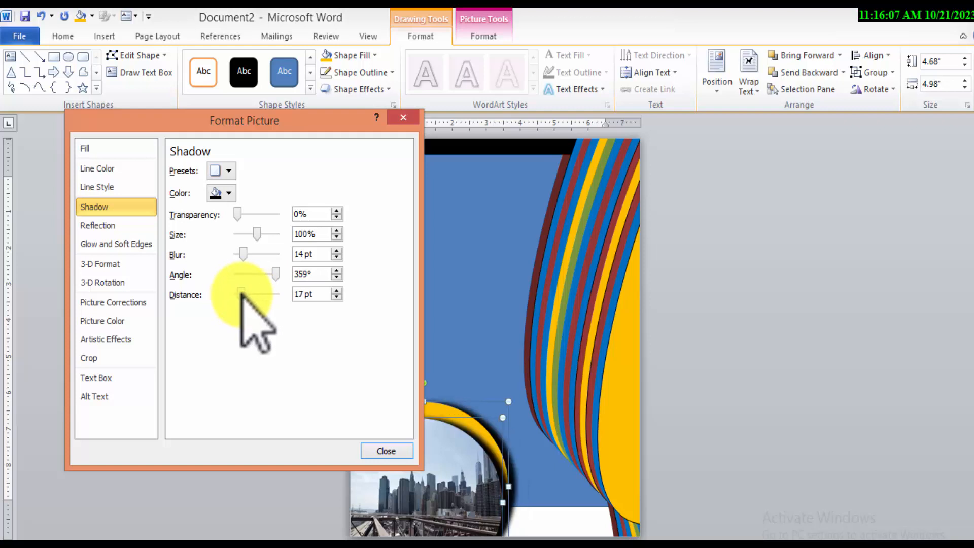
drag(290, 123, 853, 61)
drag(696, 80, 398, 164)
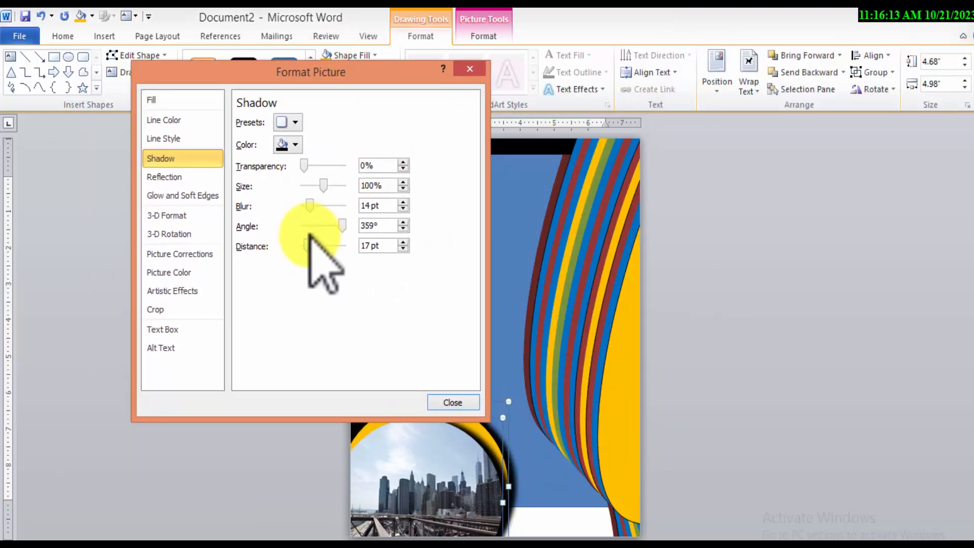
drag(308, 246, 304, 246)
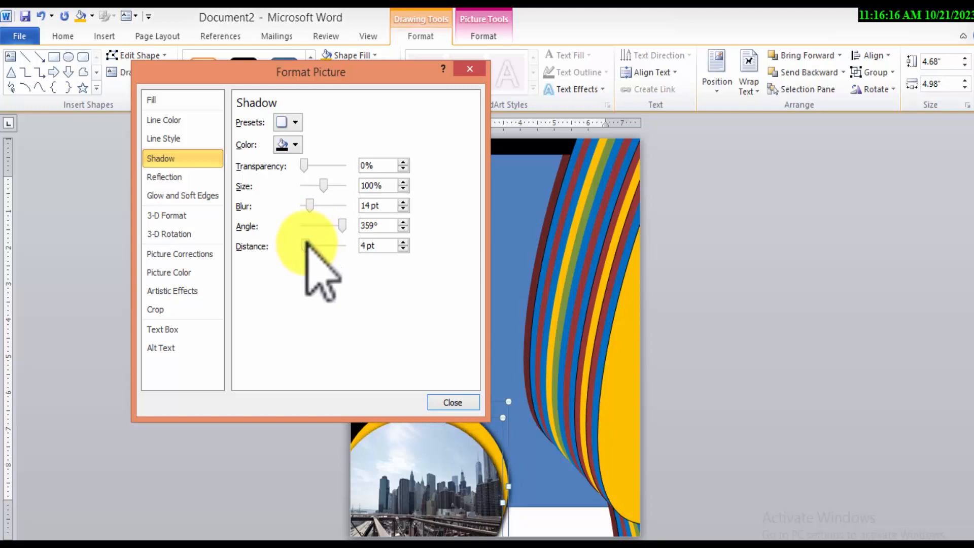
click(463, 69)
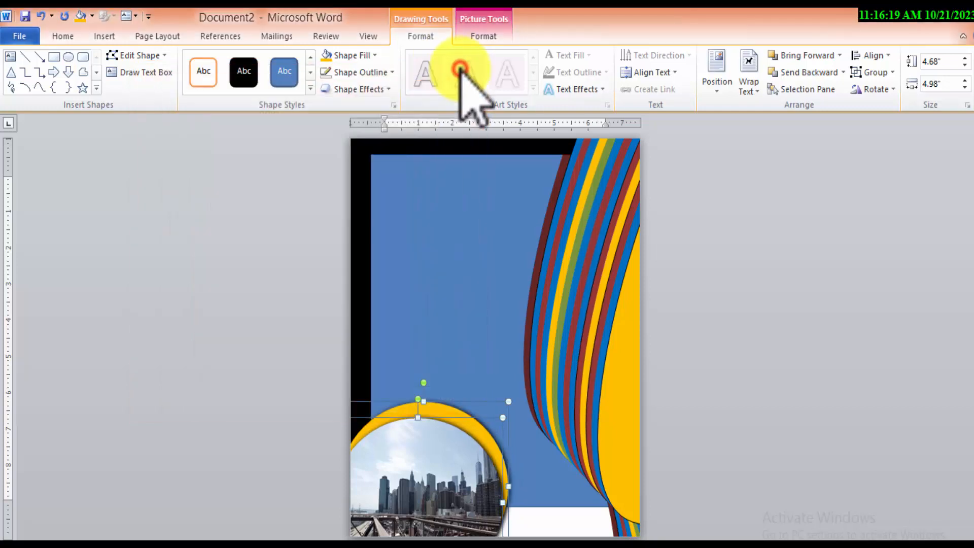
Draw an upright isosceles triangle about 6.83" high and 4.79" wide over the middle of the blue background
click(445, 211)
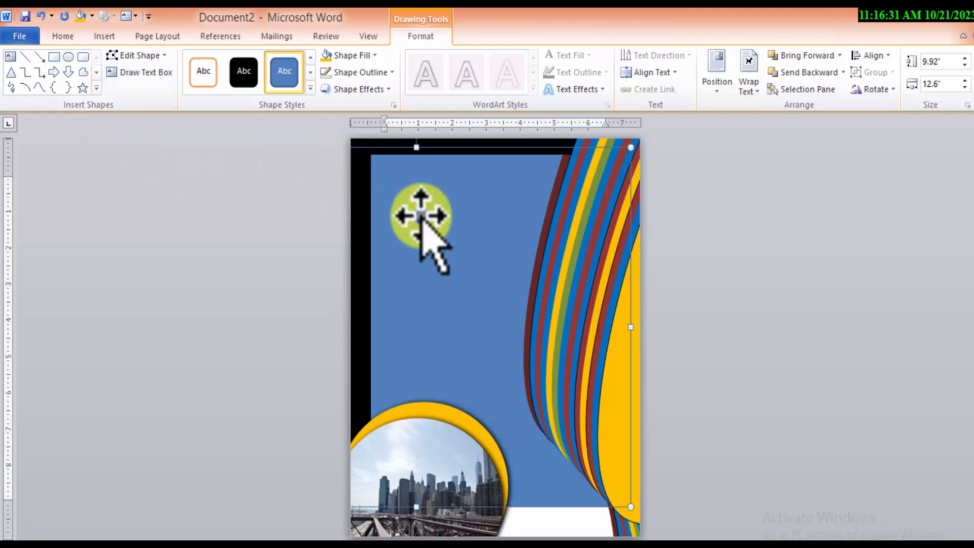
right_click(422, 216)
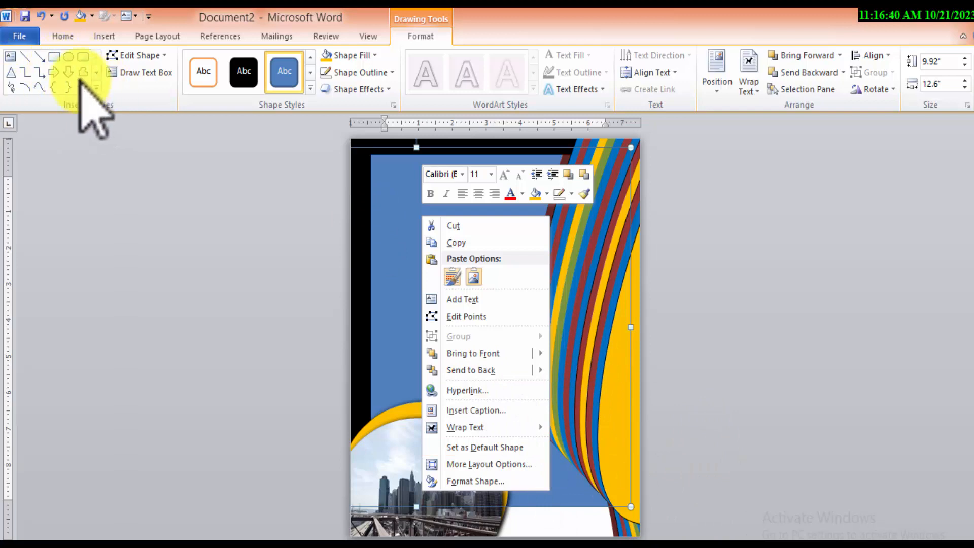
click(11, 72)
drag(383, 189, 546, 436)
right_click(547, 436)
click(439, 306)
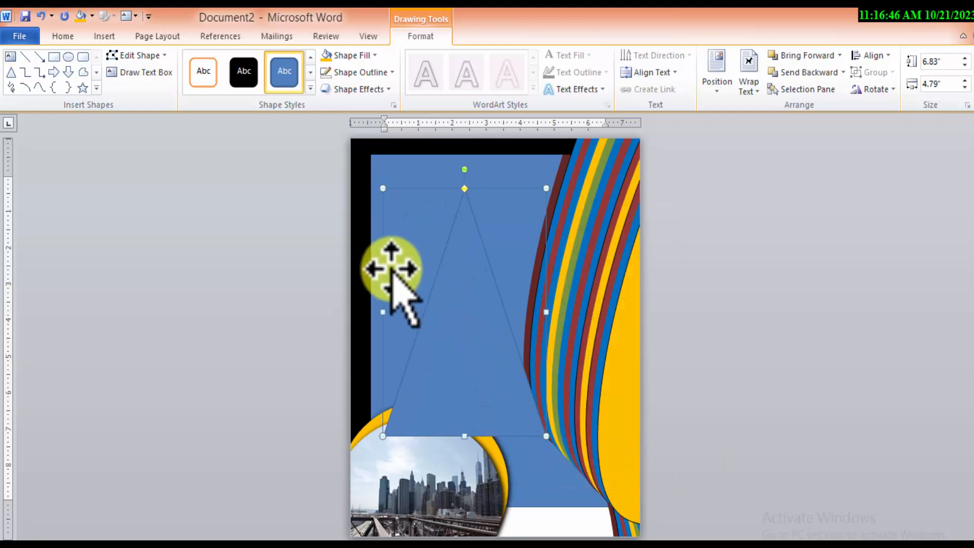
Move the triangle to the page's upper-left corner and send it to the back, behind the black borders and blue background
drag(479, 326, 396, 272)
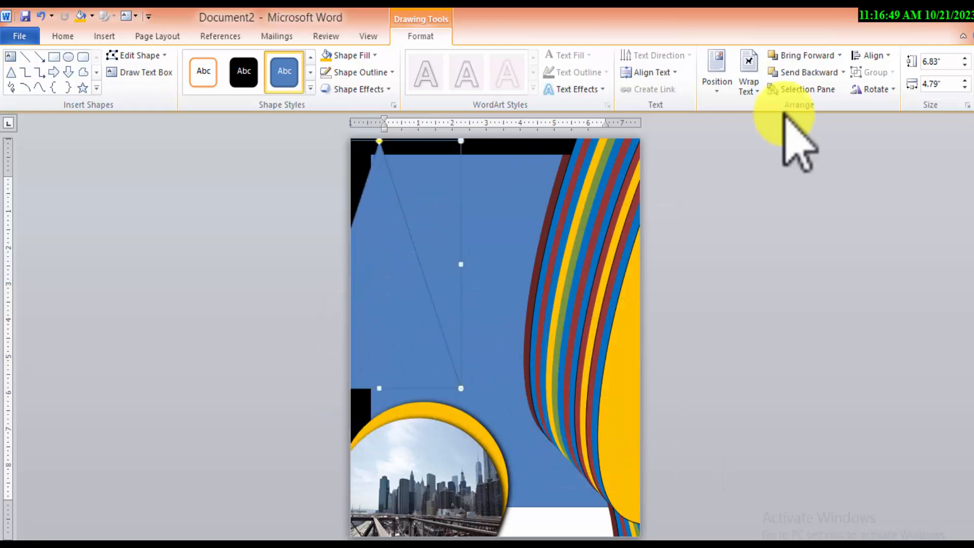
click(790, 75)
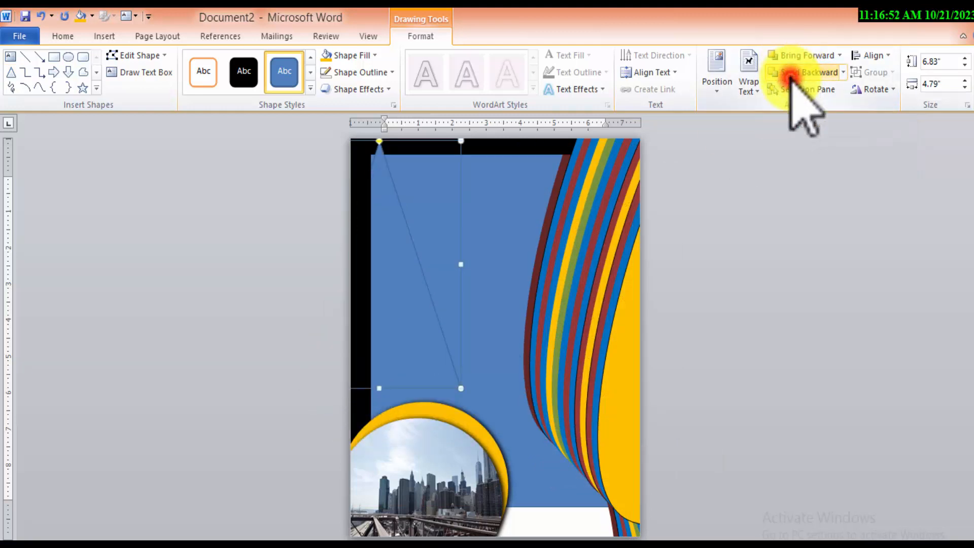
click(841, 74)
click(825, 105)
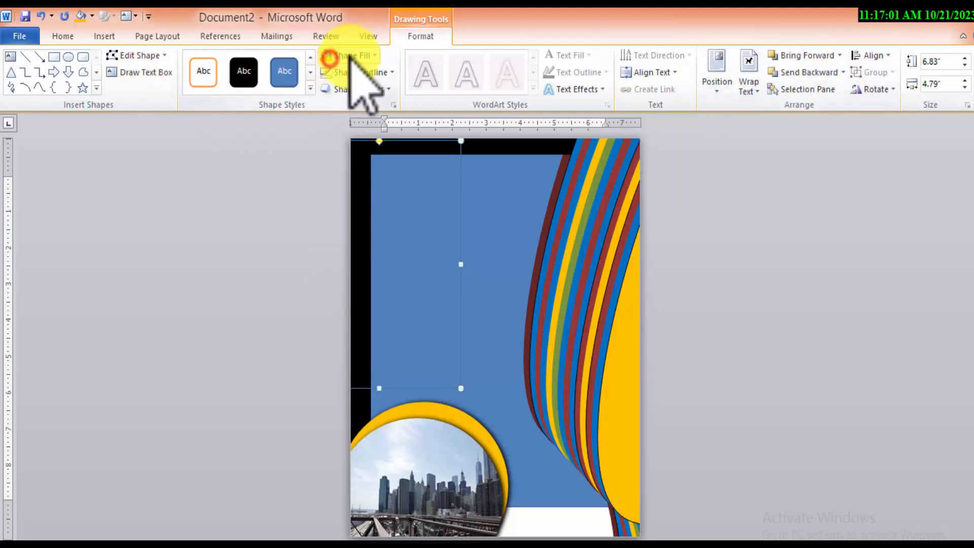
Fill the triangle with golden yellow and bring it forward to sit above the blue background but behind the black borders
click(375, 55)
click(350, 168)
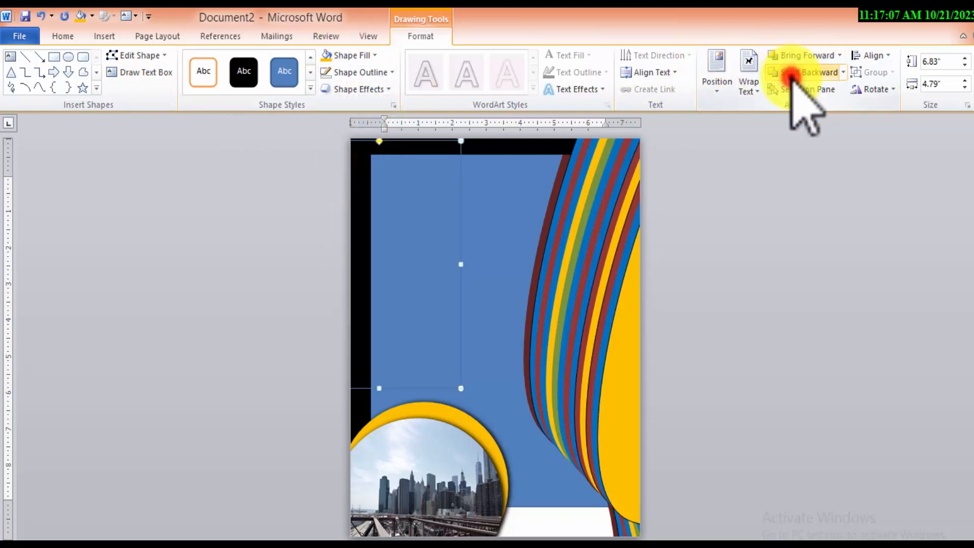
click(795, 48)
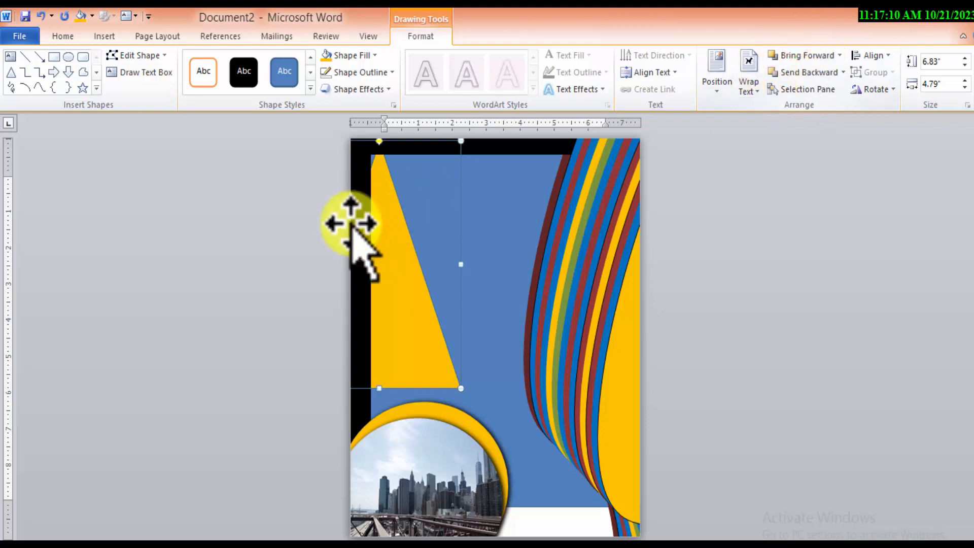
Shift the golden triangle slightly left and stretch its base down past the picture circle to a height of about 11.26"
drag(409, 257, 396, 260)
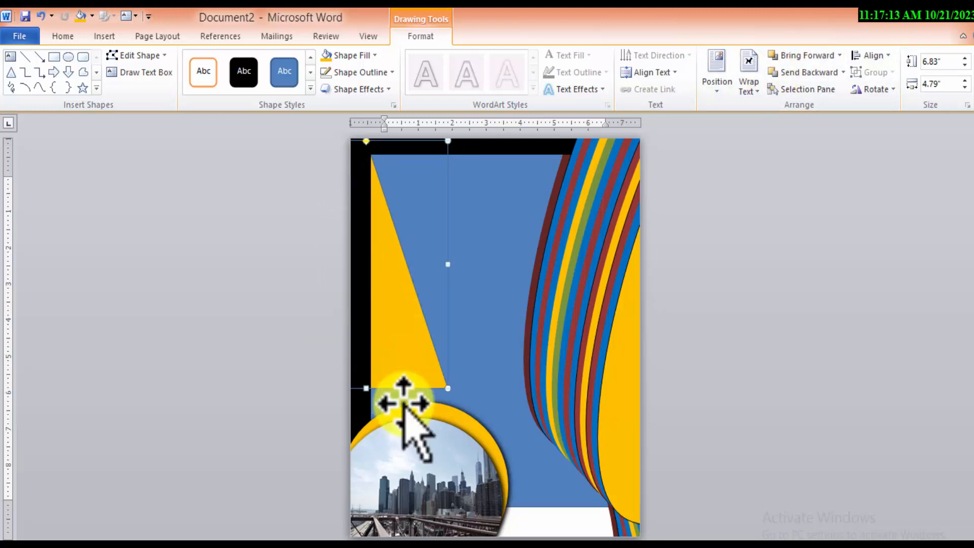
drag(366, 389, 363, 543)
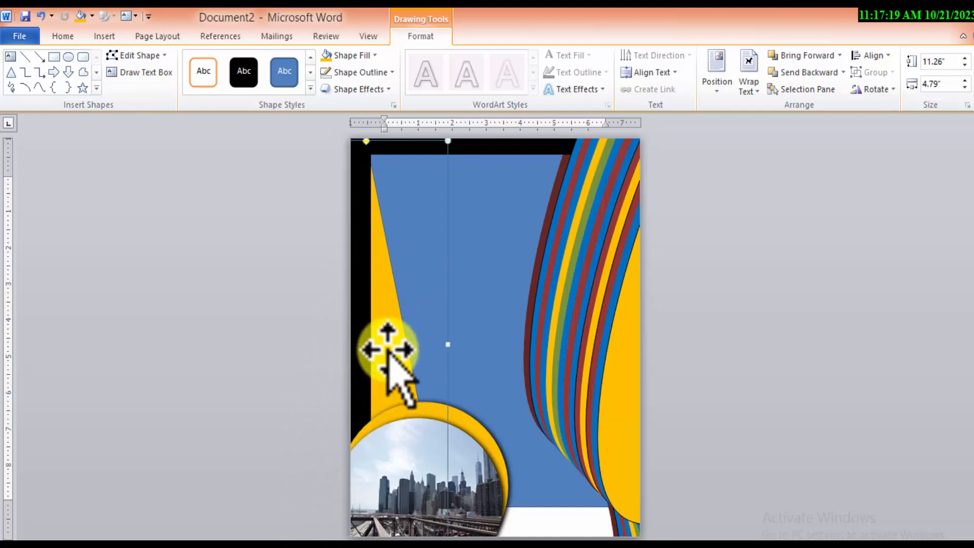